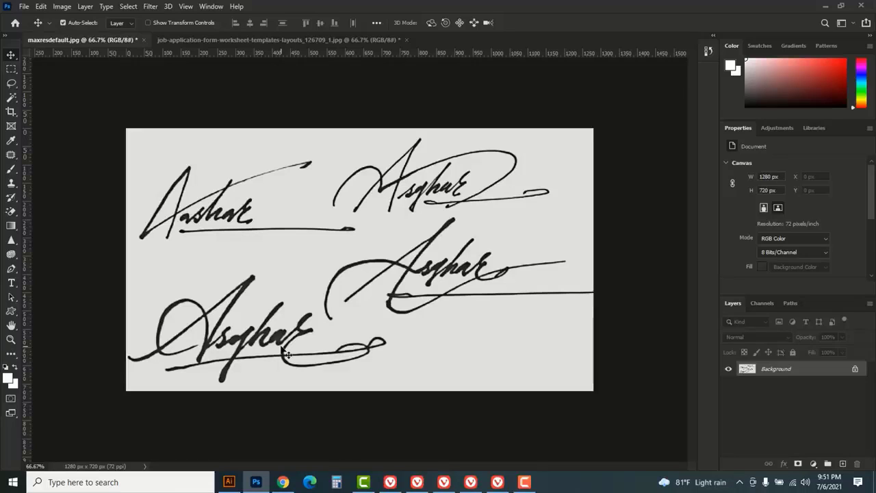
Step: Examine the signature placed above the signature line of the job application form
mouse_move(286, 354)
mouse_down()
mouse_move(275, 39)
mouse_move(355, 237)
mouse_up()
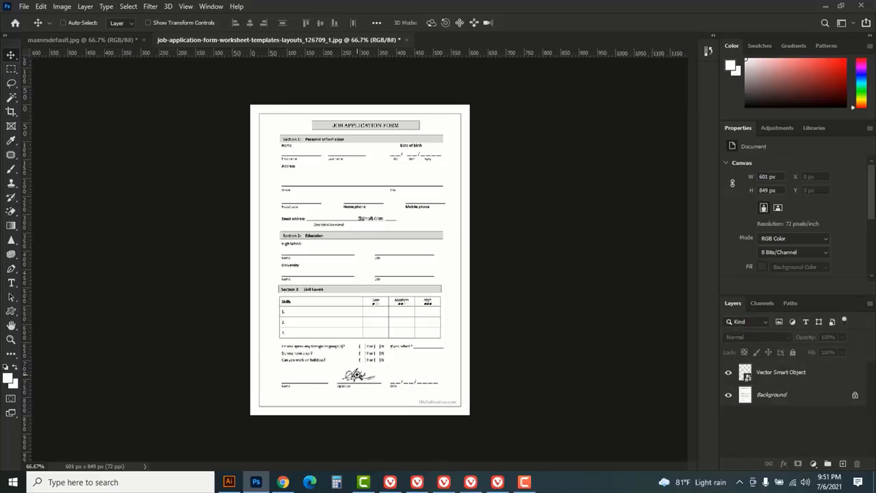
scroll(357, 374, up, 1)
scroll(357, 375, up, 1)
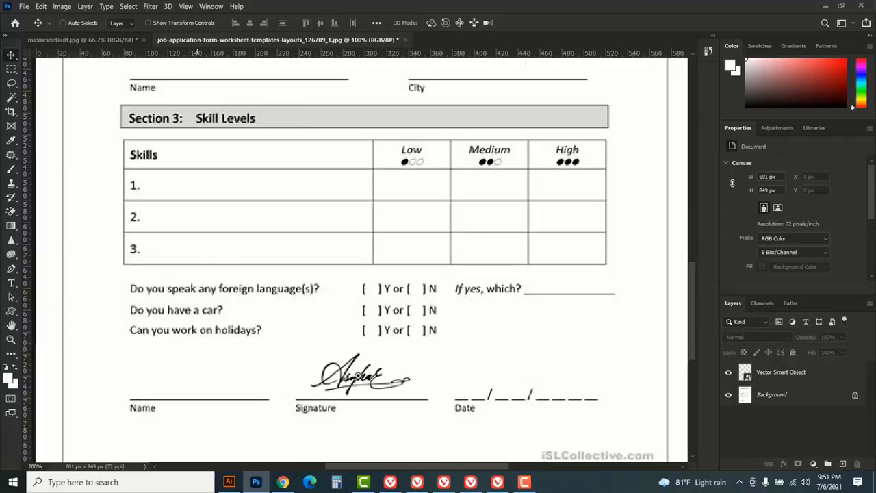
key(ctrl)
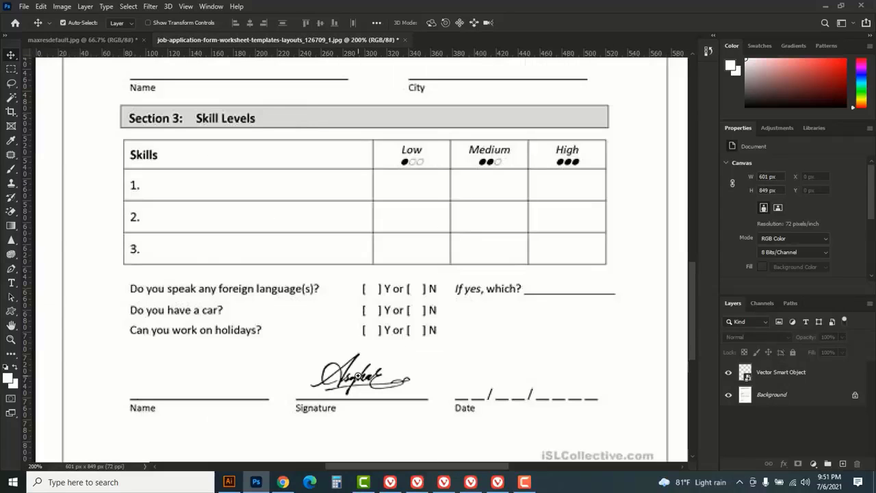
Step: Switch to Illustrator, examine the signature image placed at the end of the membership form, and return to Photoshop
click(229, 482)
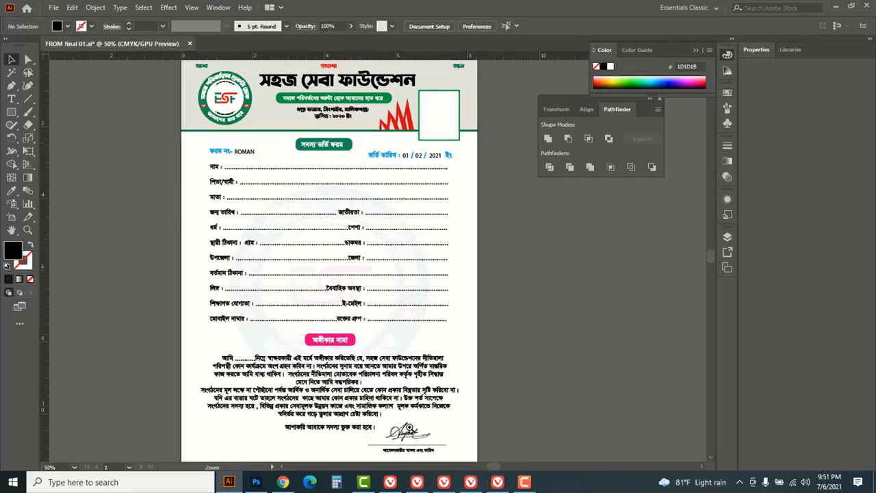
click(409, 429)
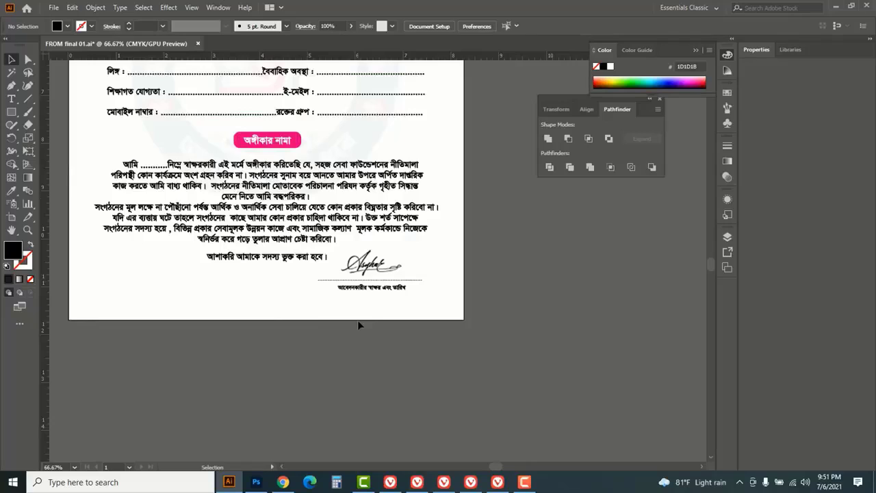
click(370, 269)
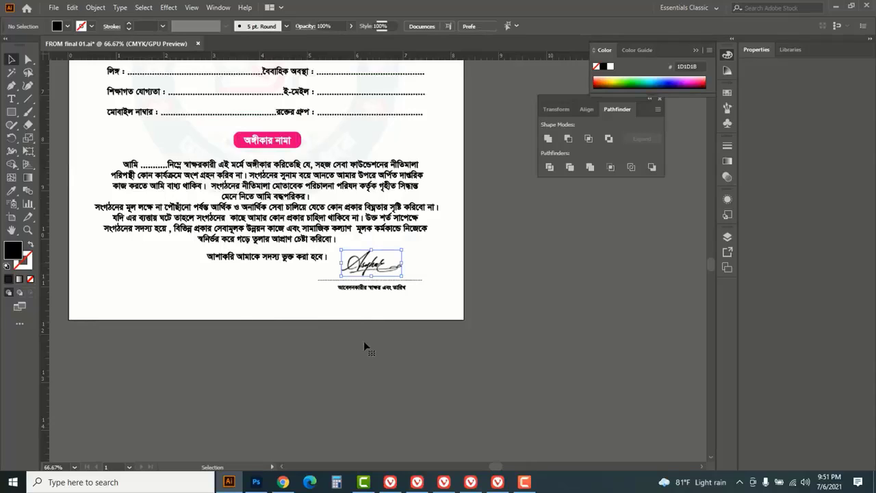
click(364, 341)
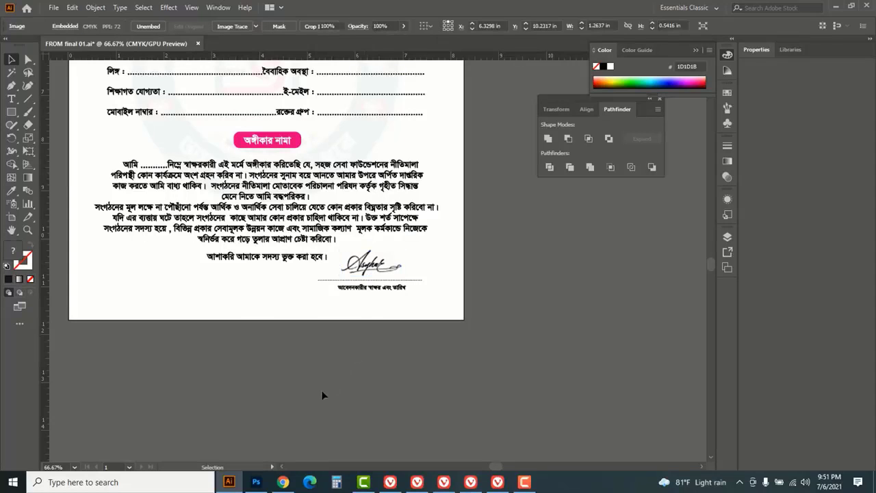
click(256, 481)
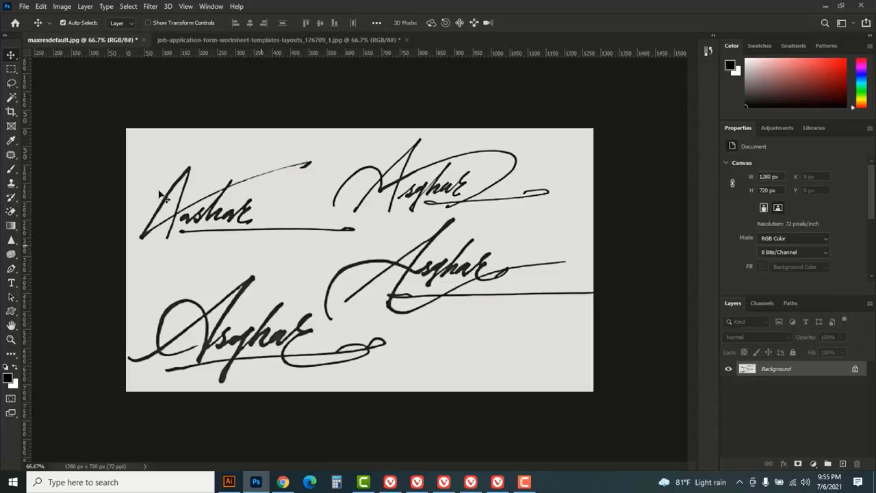
Step: Select the light paper background around the signatures in maxresdefault.jpg with the Magic Wand tool
click(10, 100)
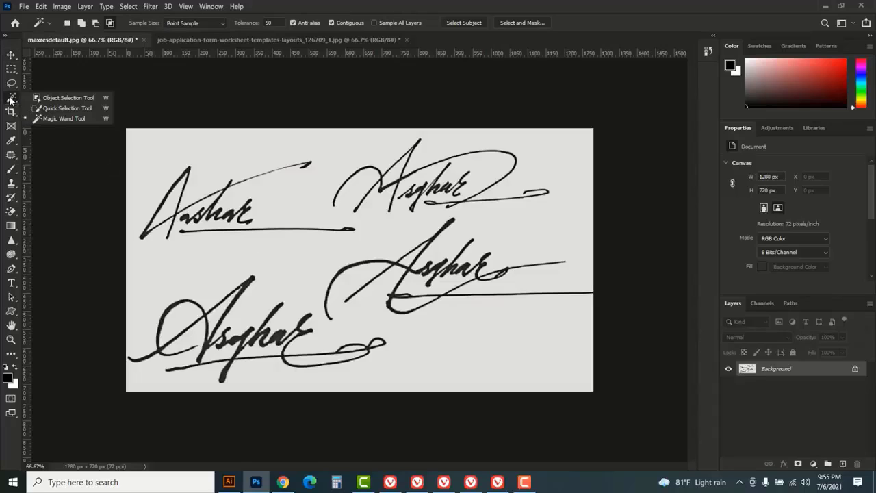
click(61, 119)
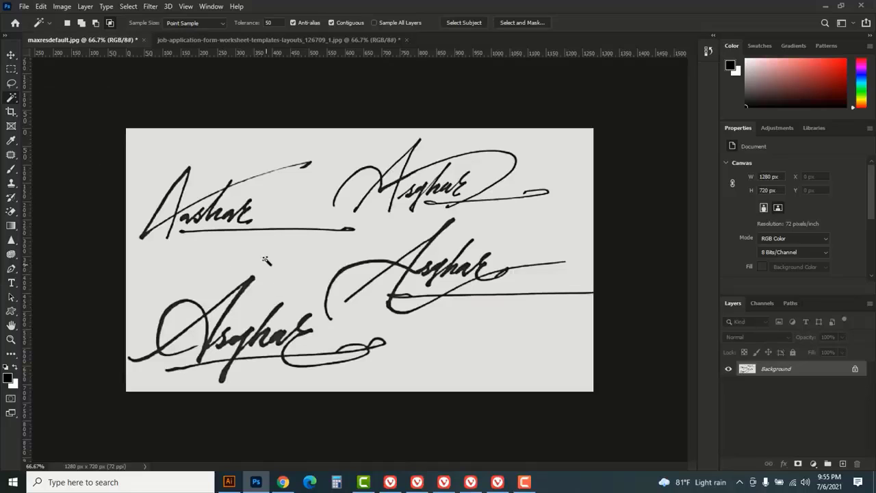
click(296, 264)
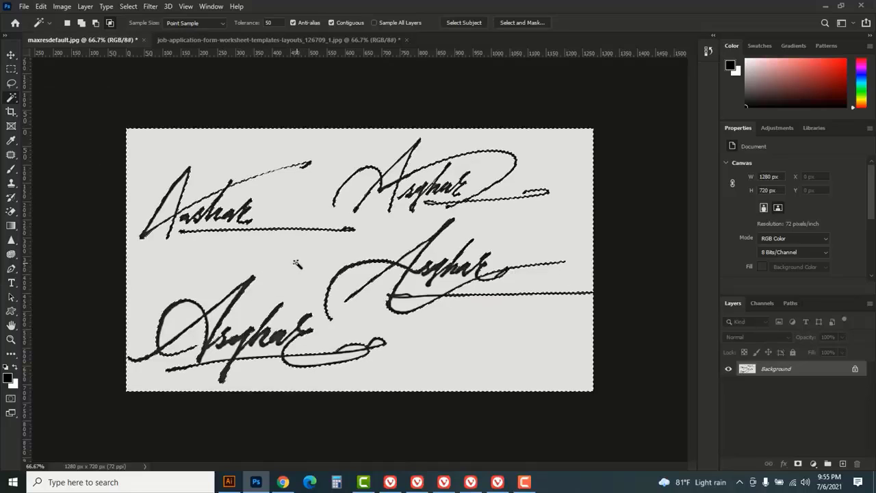
ctrl+click(264, 306)
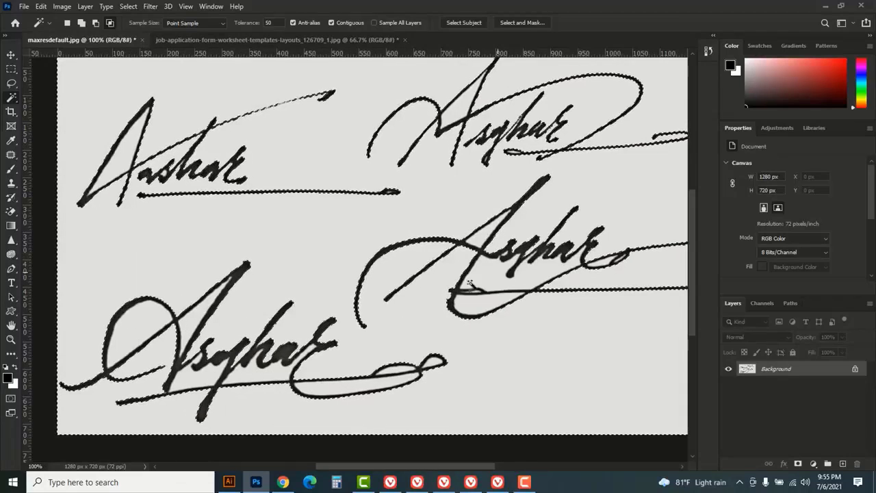
key(shift)
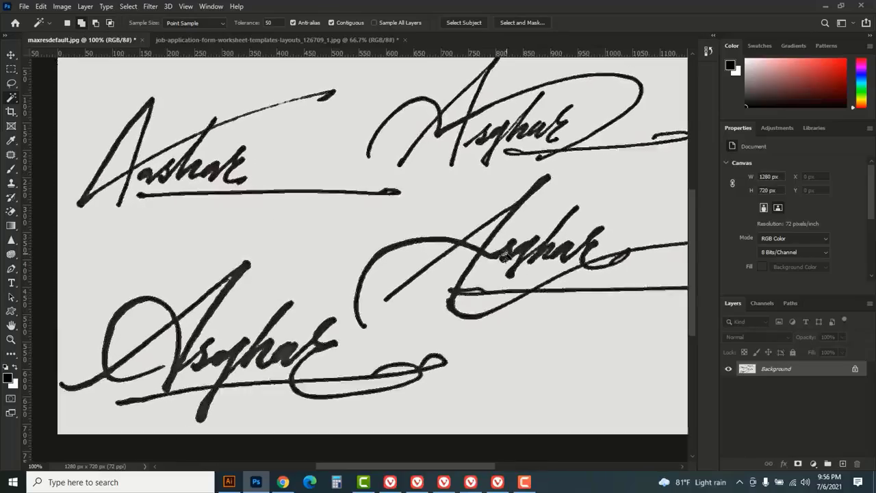
key(ctrl+minus)
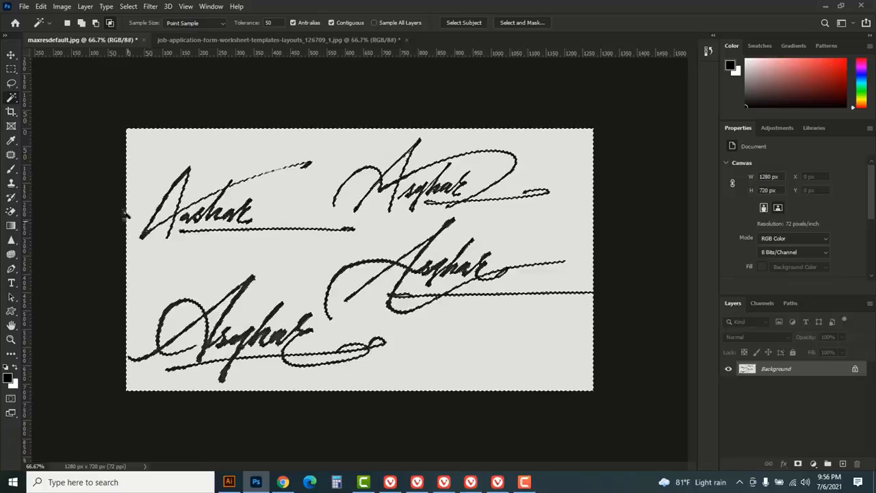
Step: Invert the selection to the signature strokes and copy them to a new layer
click(128, 8)
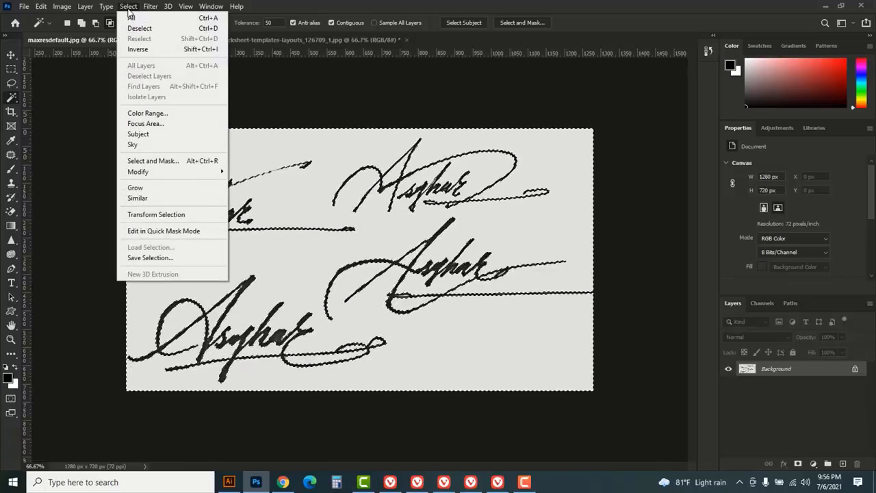
click(139, 49)
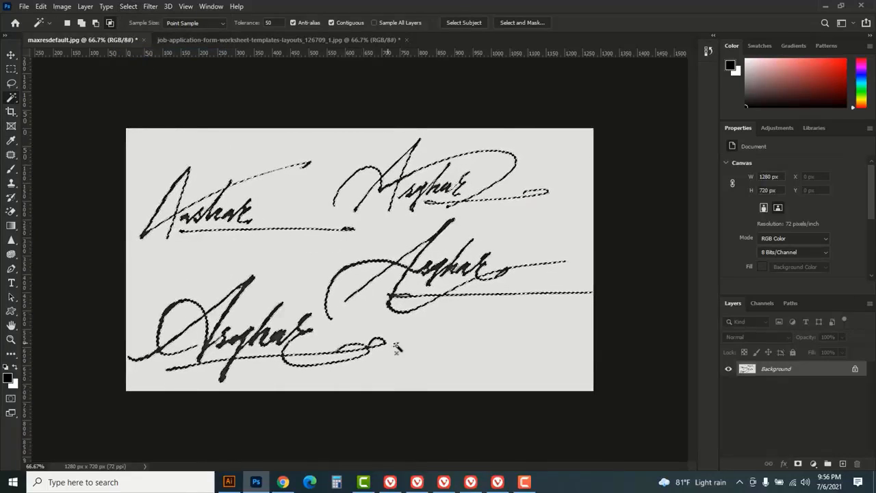
key(ctrl+j)
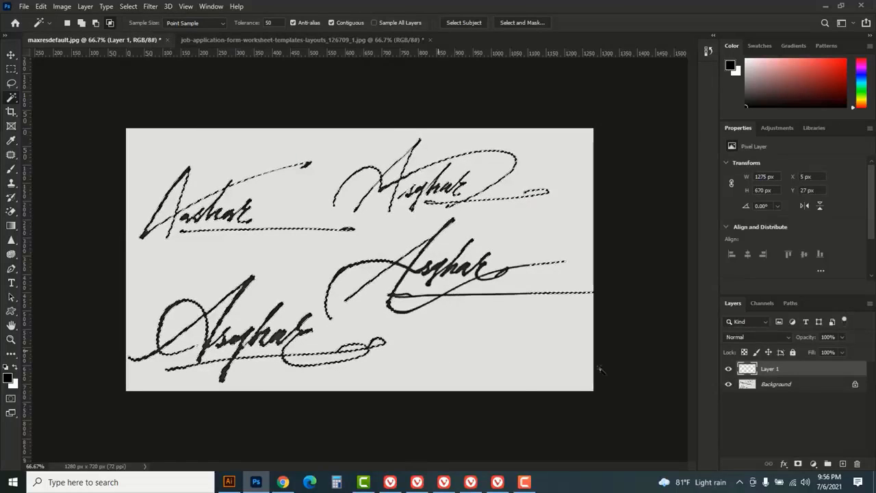
Step: Hide the Background layer to check the cut-out signatures, and delete the copied layer
click(729, 388)
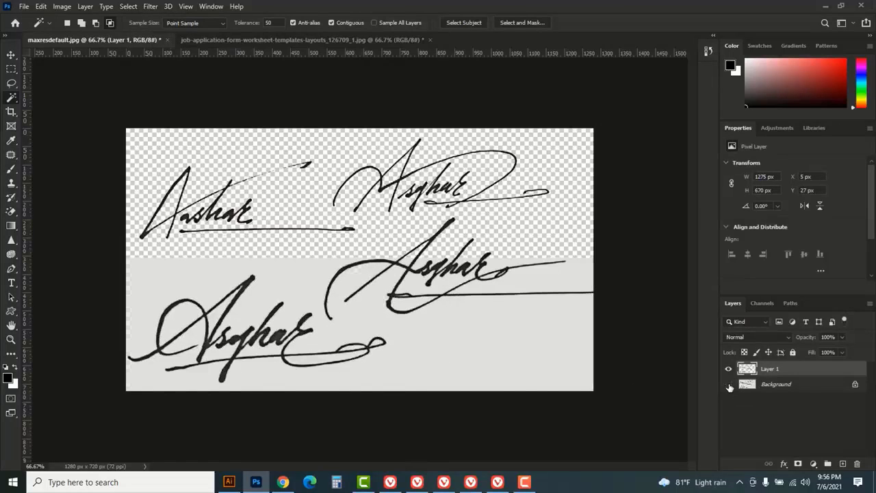
key(v)
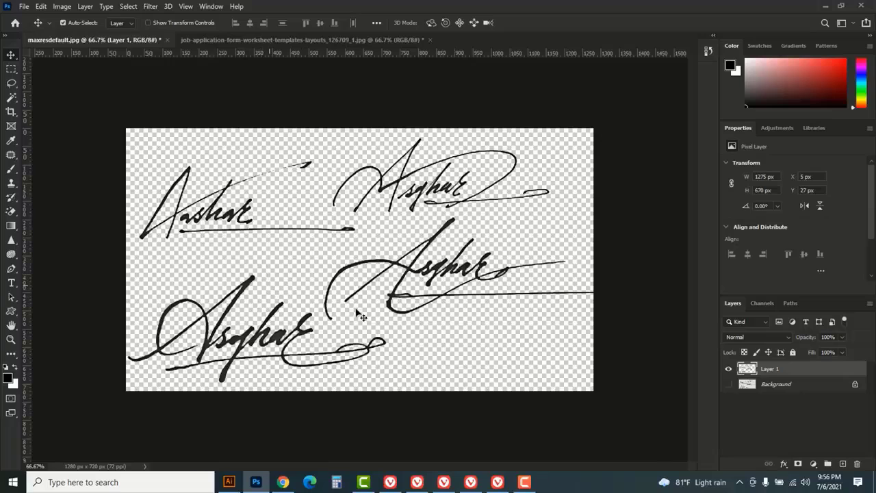
drag(838, 373, 857, 463)
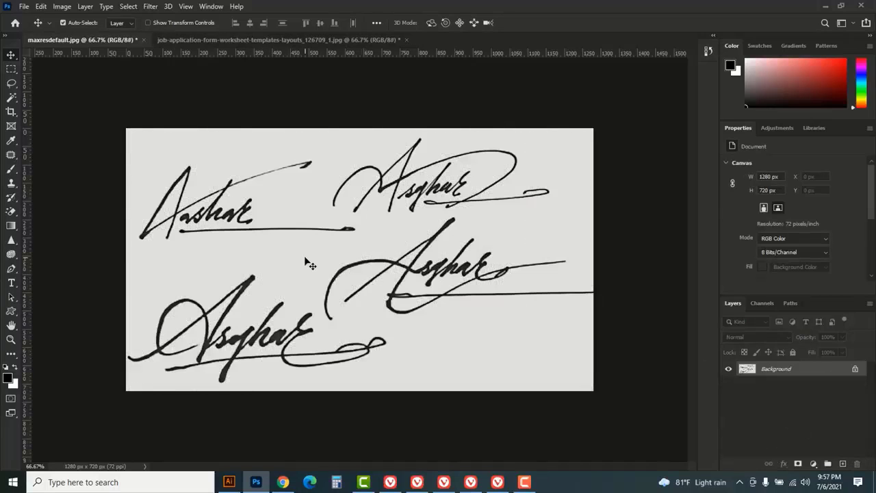
Step: Select the light paper background with Color Range, sampling its colour between the signatures and using a mid-range fuzziness
click(128, 7)
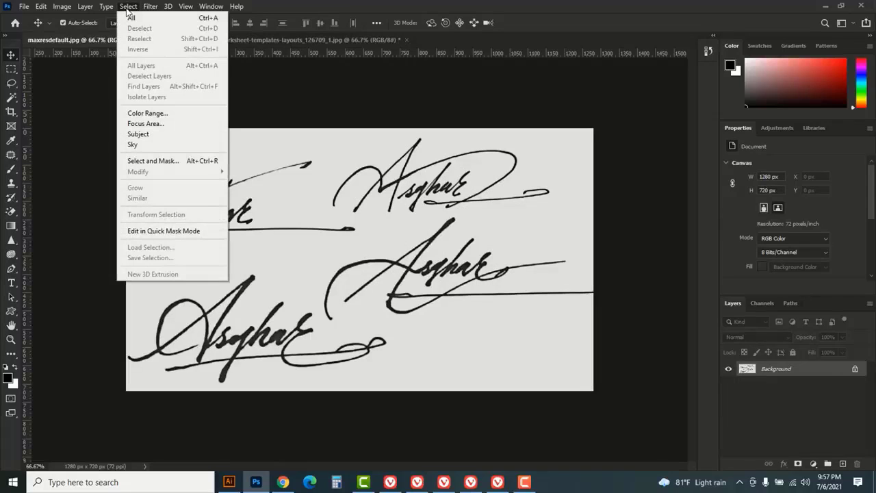
click(152, 113)
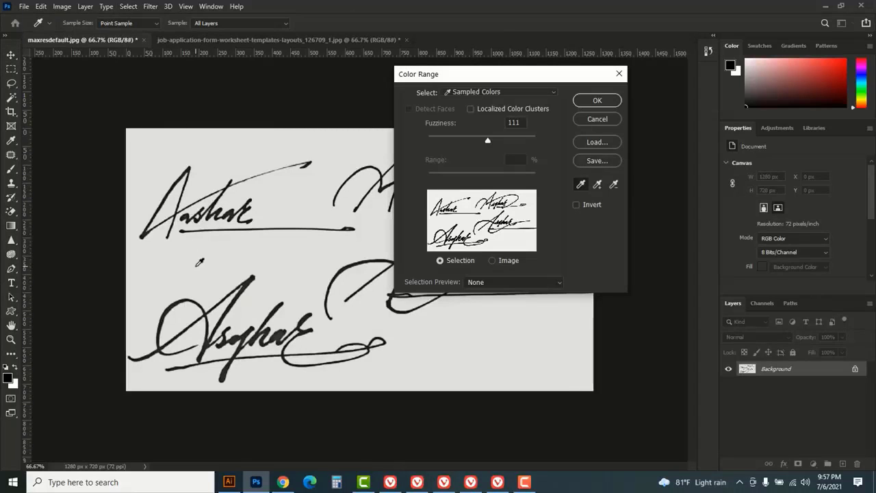
click(197, 264)
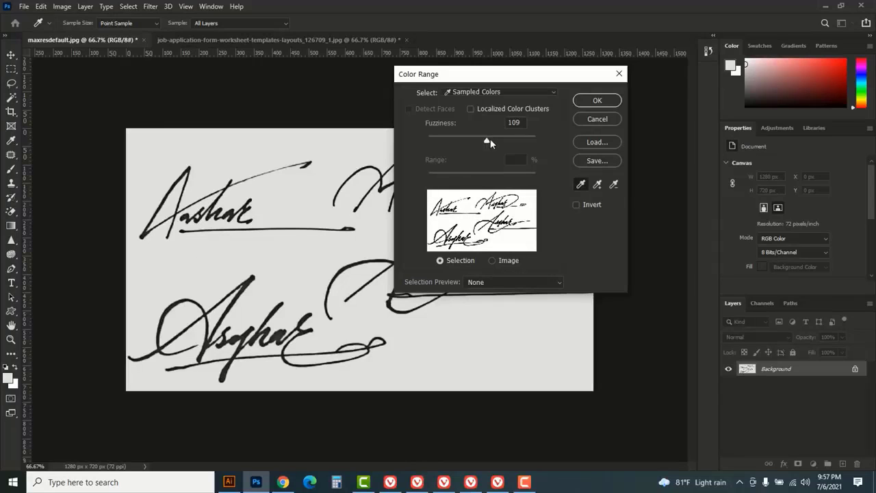
drag(514, 139, 514, 140)
drag(448, 140, 415, 140)
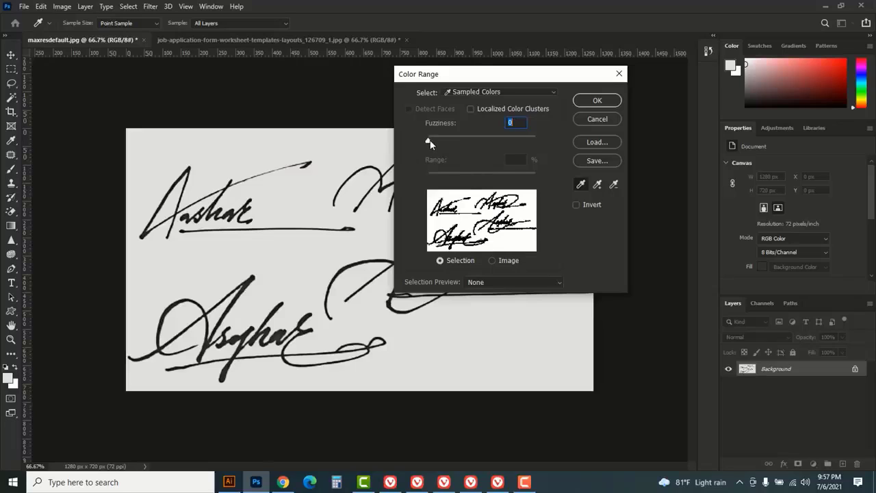
click(480, 139)
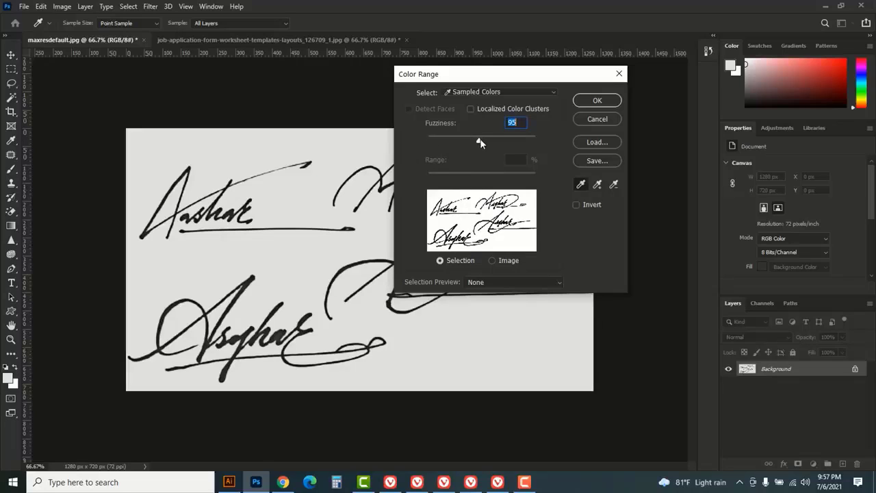
click(487, 139)
click(593, 103)
key(v)
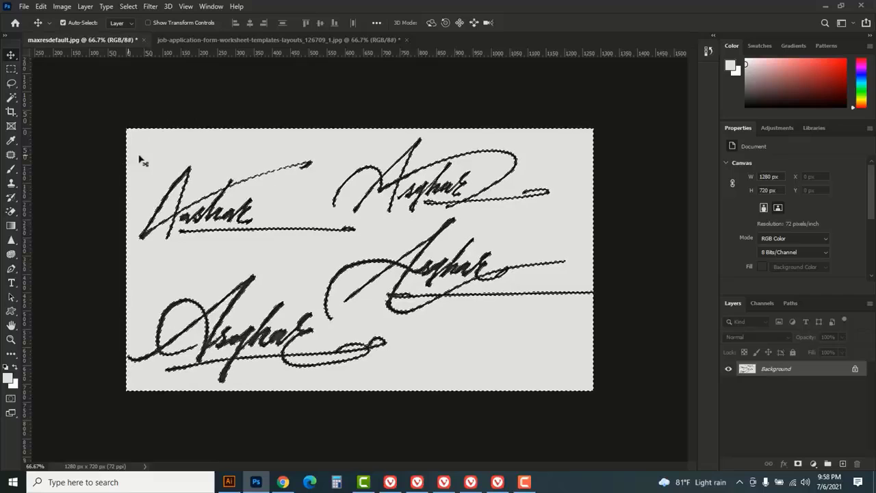
Step: Invert the selection to the signature strokes and set the foreground colour to 000000
click(128, 7)
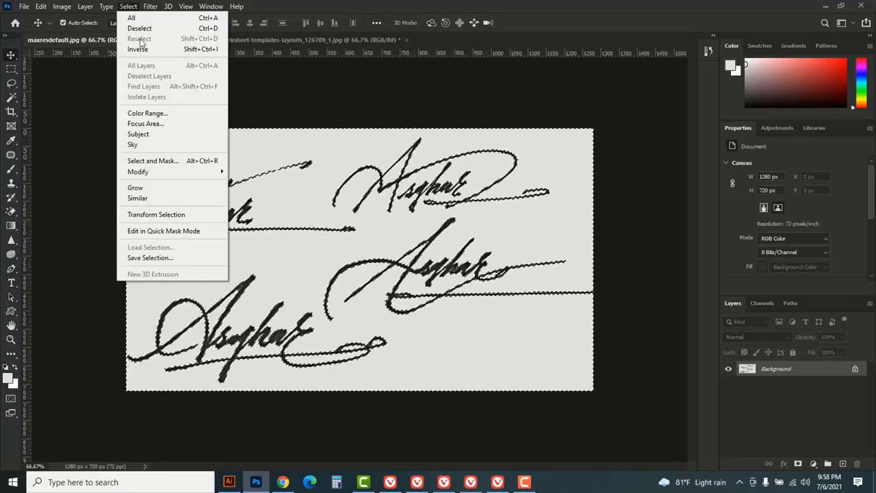
click(144, 51)
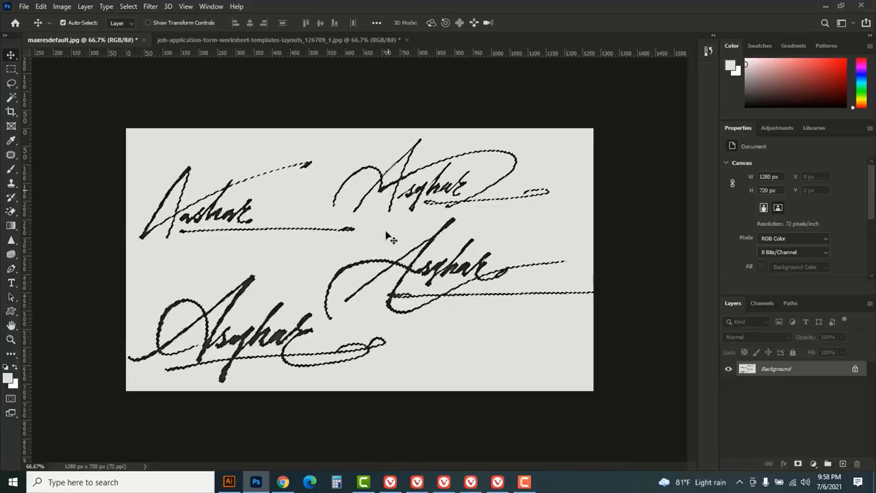
click(8, 378)
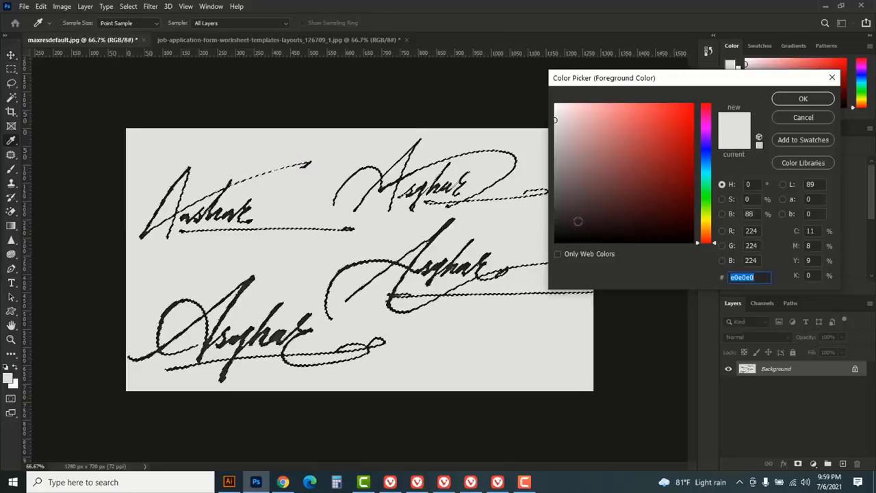
text(000000)
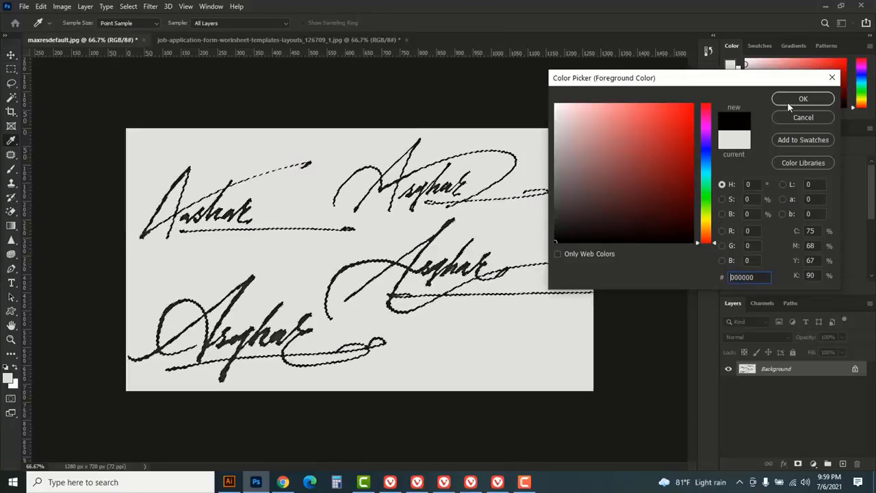
key(Return)
key(v)
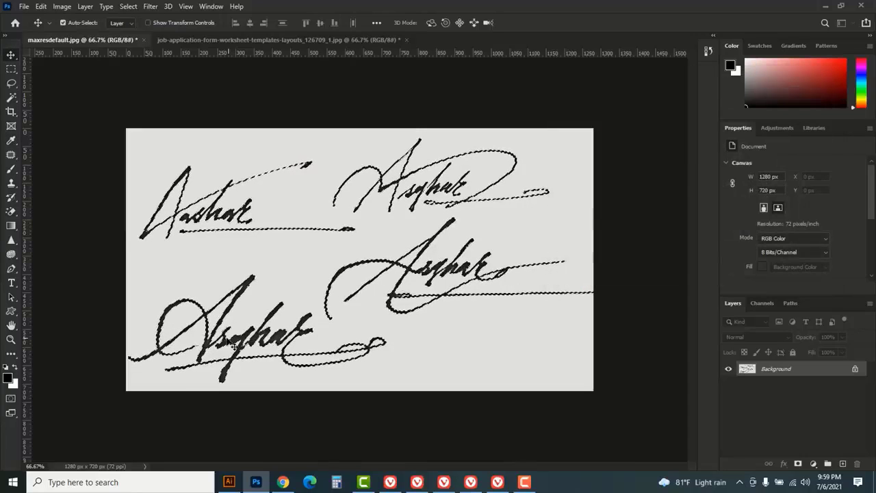
Step: Fill the selected signature strokes with the black foreground colour and copy them to a new layer
click(221, 331)
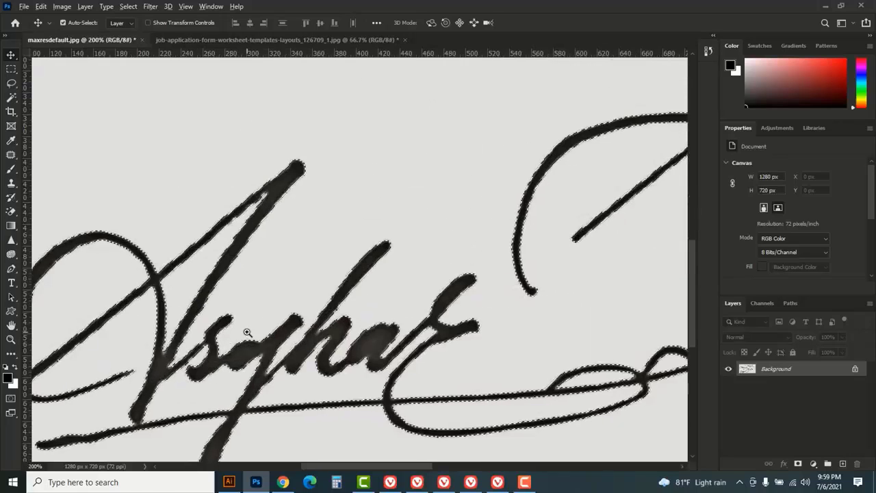
key(alt+BackSpace)
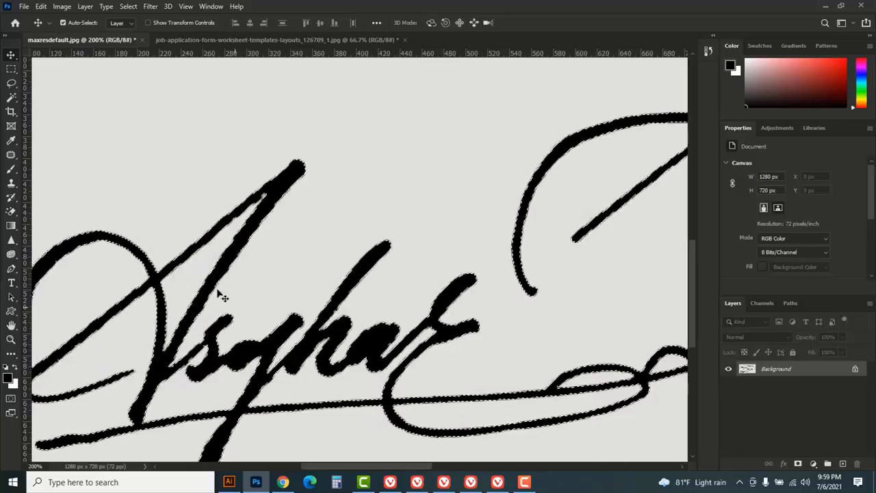
alt+click(305, 288)
alt+click(304, 287)
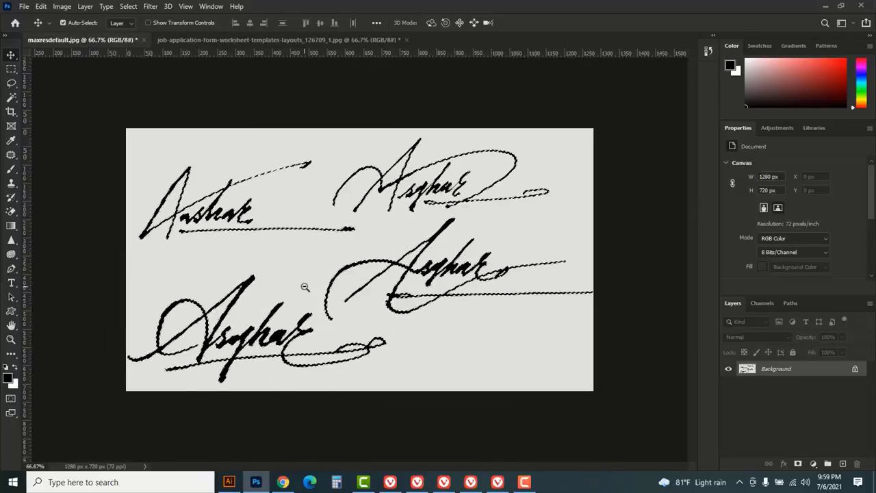
key(ctrl+j)
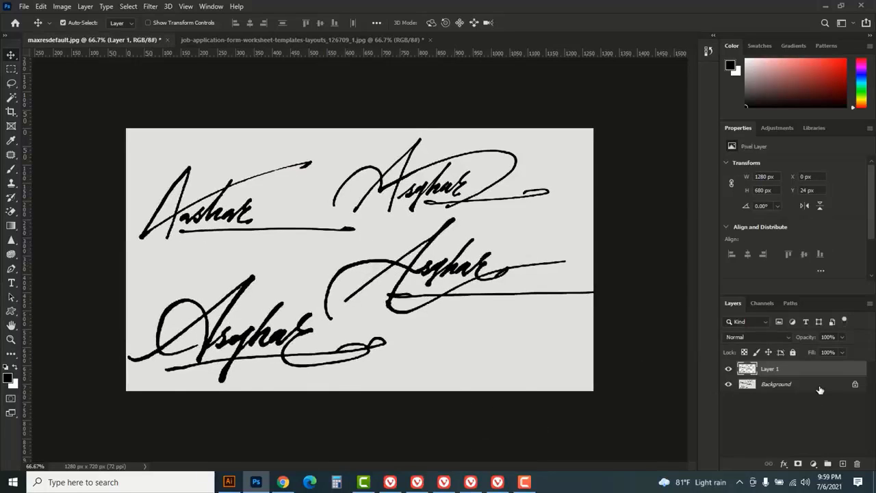
Step: Hide the Background layer and outline the lower-left signature with the Lasso tool
click(764, 387)
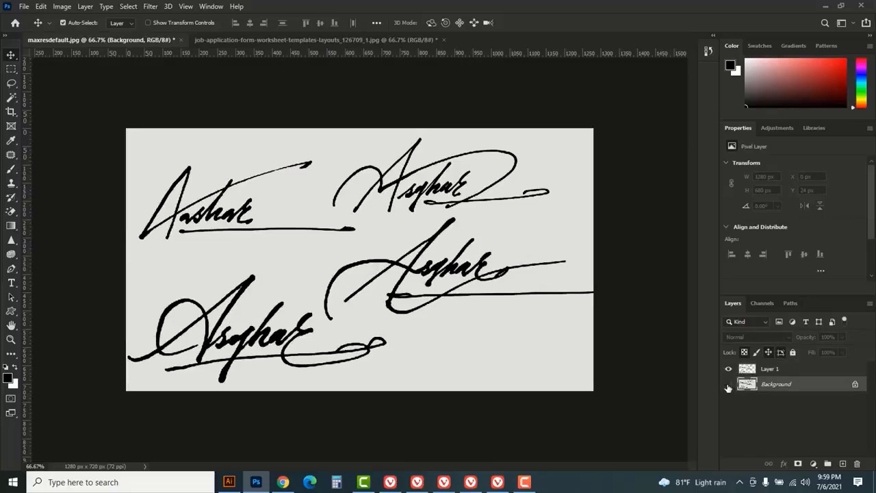
click(729, 384)
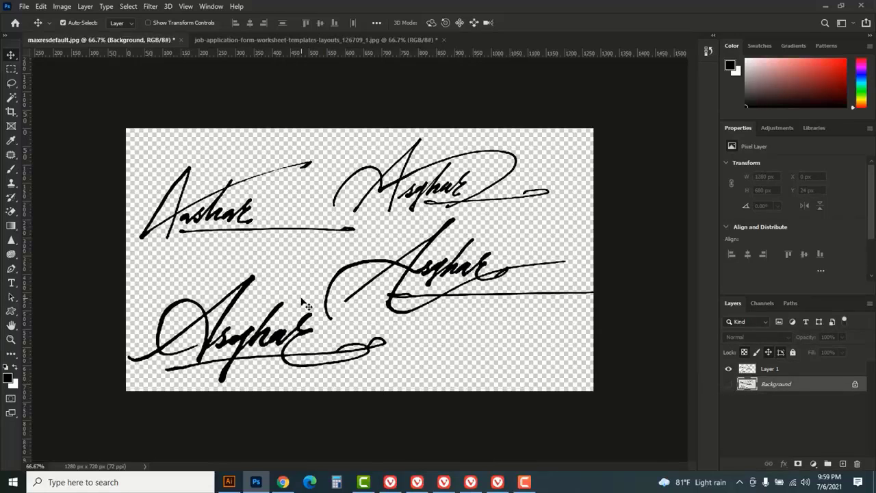
click(11, 83)
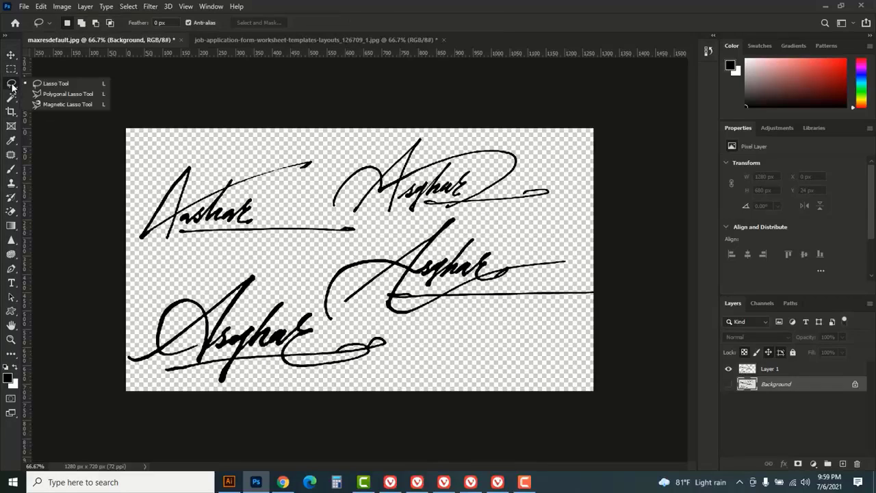
click(68, 86)
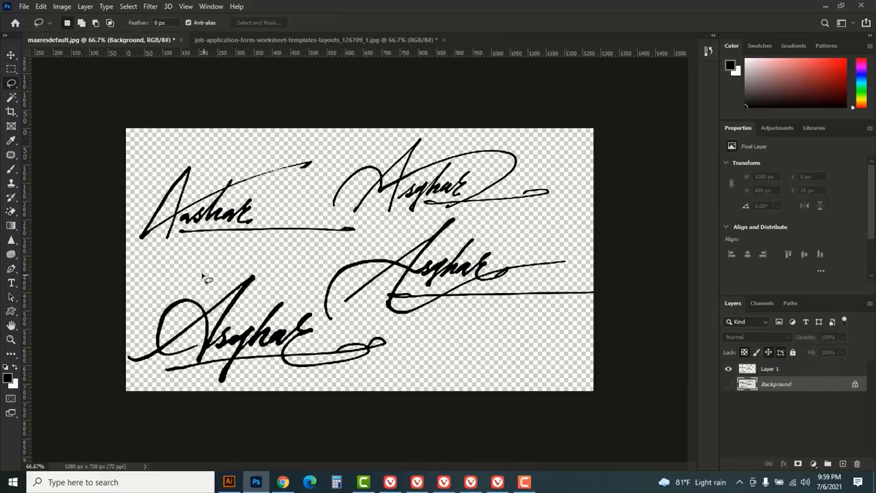
mouse_move(204, 274)
mouse_down()
mouse_move(166, 276)
mouse_move(135, 303)
mouse_move(114, 353)
mouse_move(137, 413)
mouse_move(290, 435)
mouse_move(401, 401)
mouse_move(409, 355)
mouse_move(395, 339)
mouse_move(324, 330)
mouse_move(289, 267)
mouse_move(206, 291)
mouse_up()
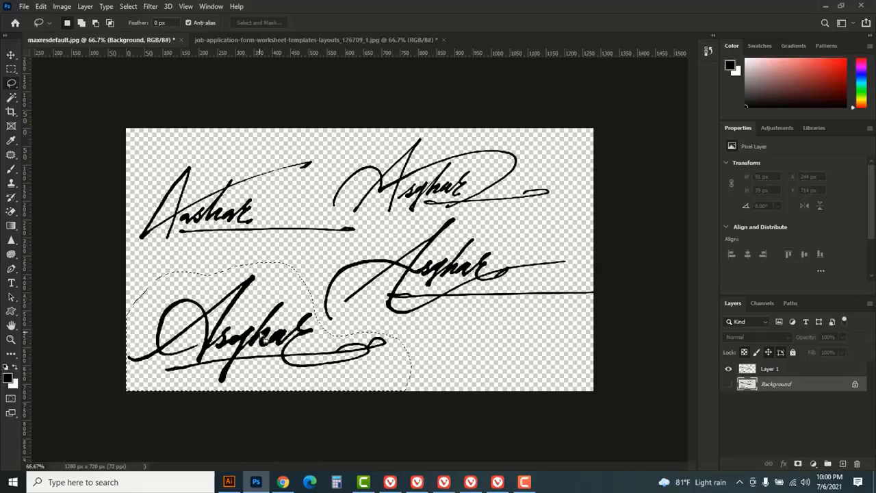
Step: Copy the outlined signature from Layer 1 and paste it into the job application form document
click(797, 372)
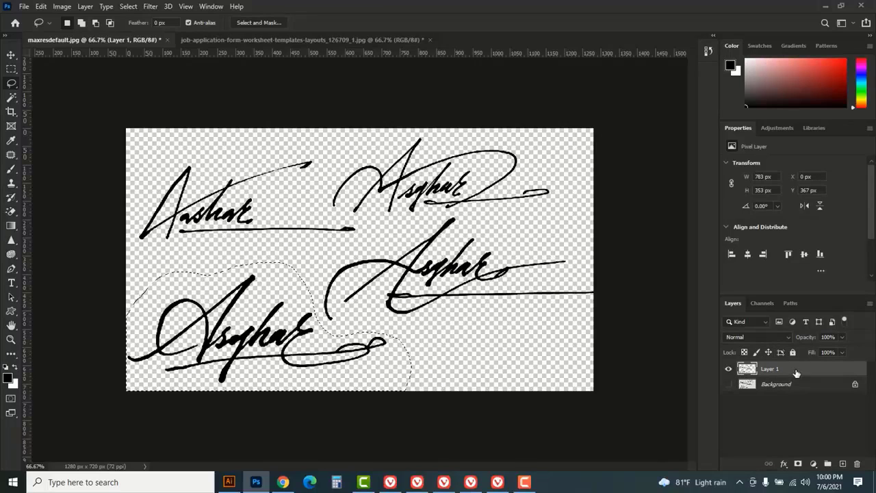
click(728, 369)
click(728, 369)
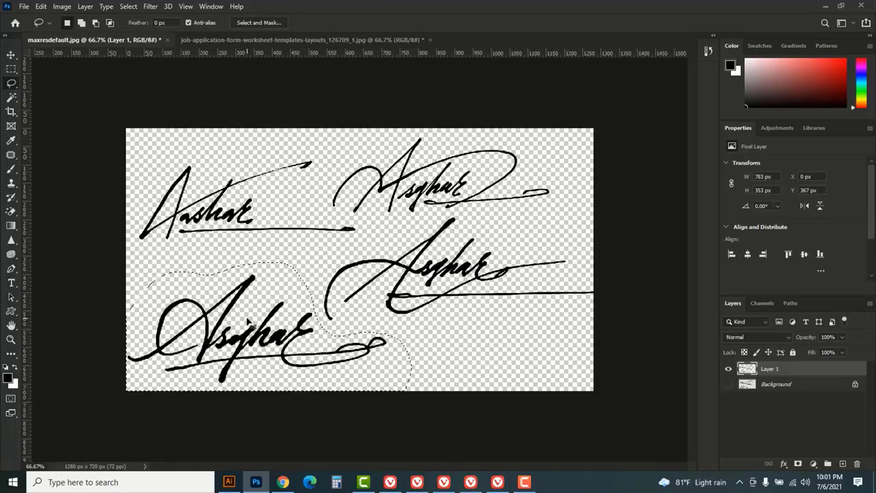
key(ctrl+c)
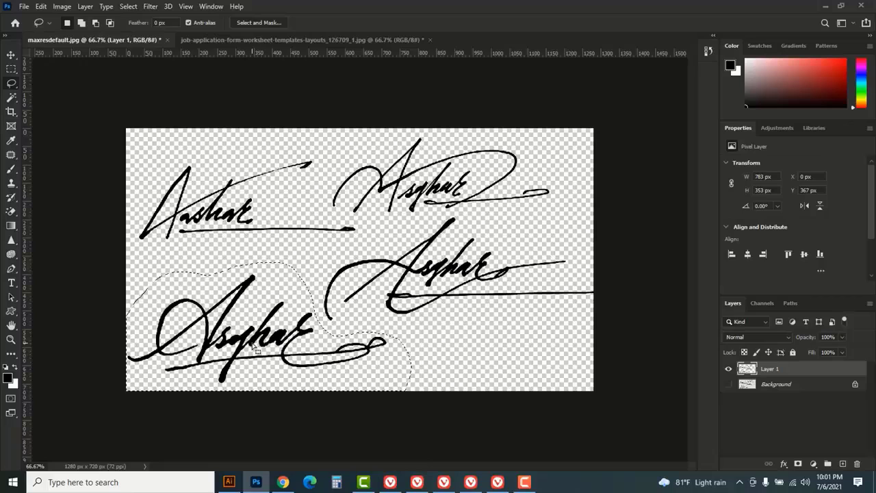
click(272, 42)
key(ctrl+e)
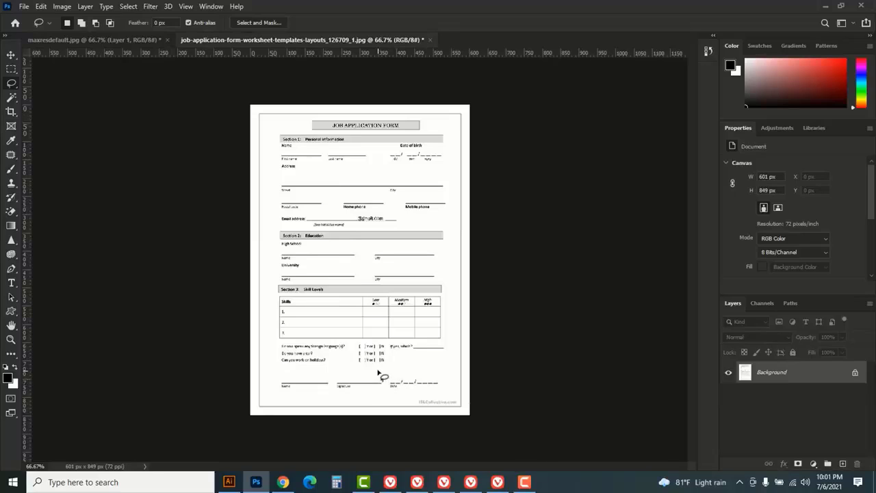
key(ctrl+v)
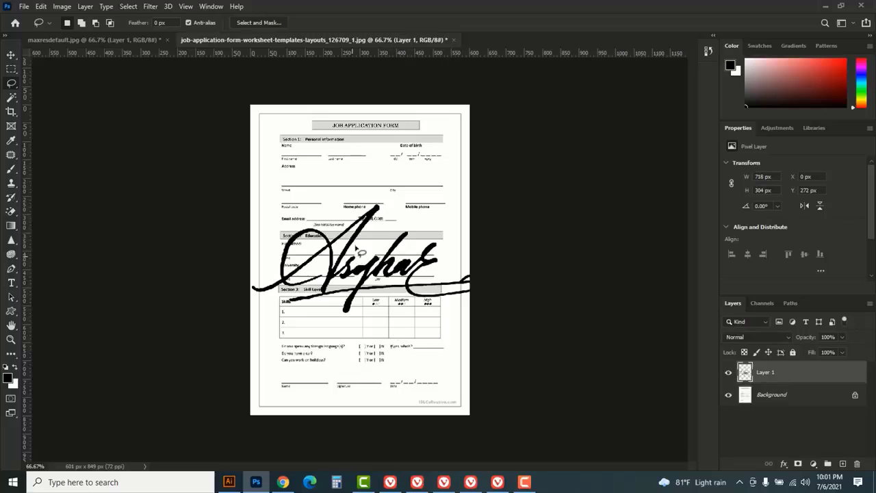
Step: Scale the pasted signature down proportionally to about 19%, making it about 136 px wide
key(ctrl+t)
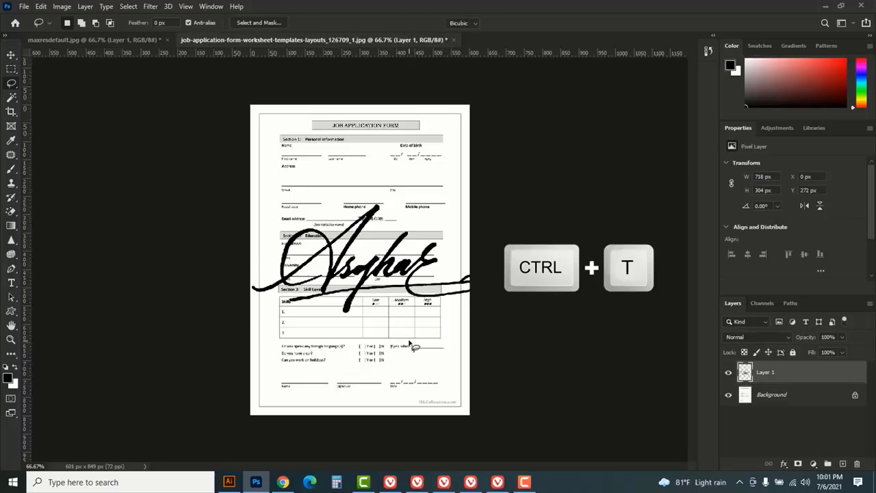
drag(514, 201, 409, 252)
click(542, 24)
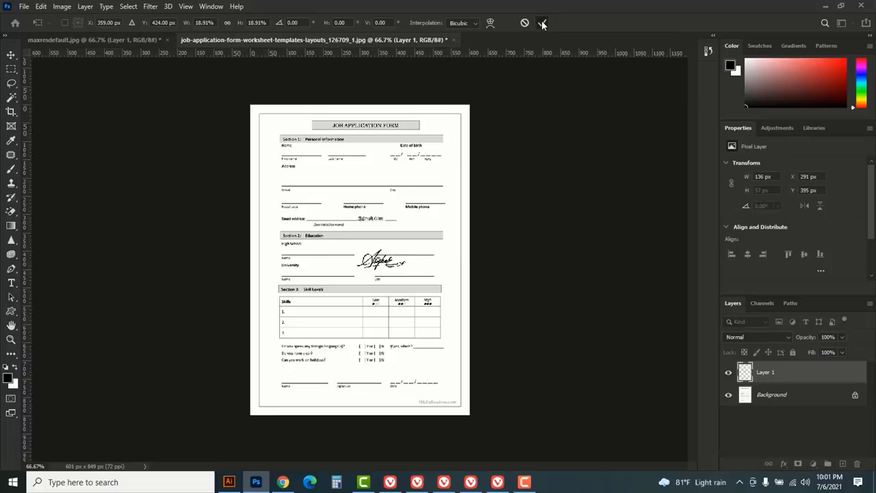
Step: Place the signature over the Signature line near the bottom of the form with the Move tool
click(11, 54)
right_click(11, 54)
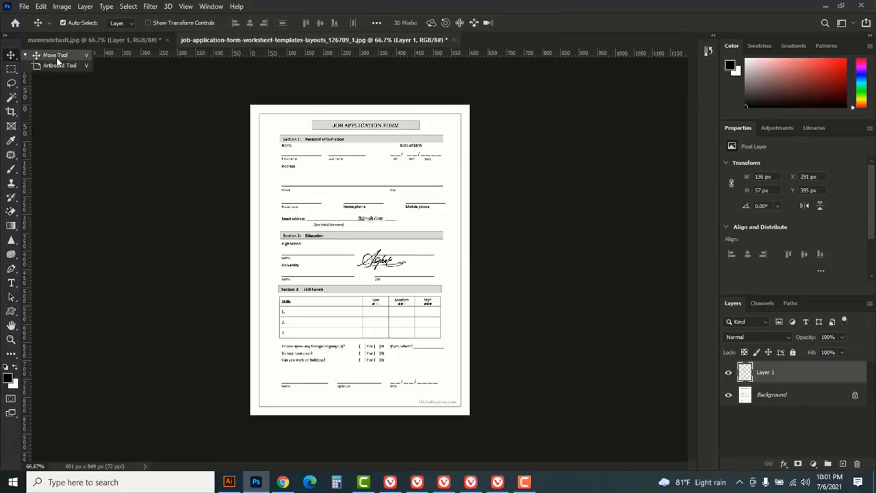
click(56, 57)
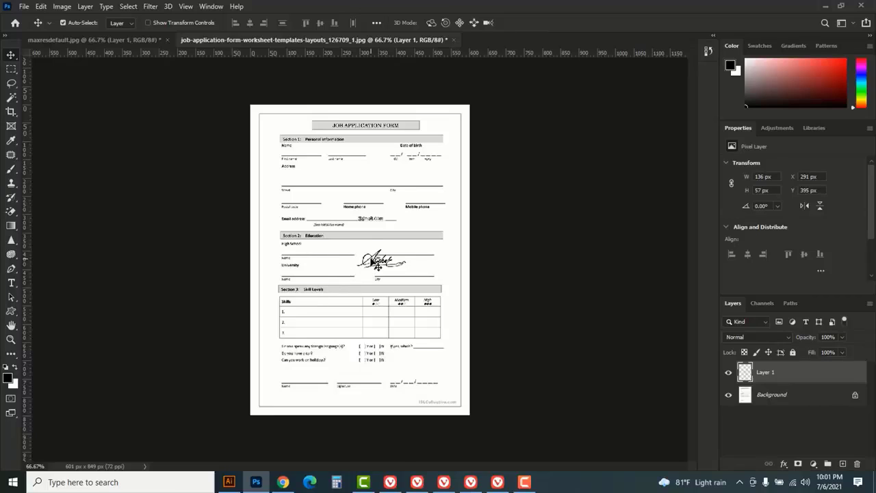
mouse_move(372, 259)
mouse_down()
mouse_move(365, 308)
mouse_move(380, 266)
mouse_move(373, 357)
mouse_move(363, 377)
mouse_up()
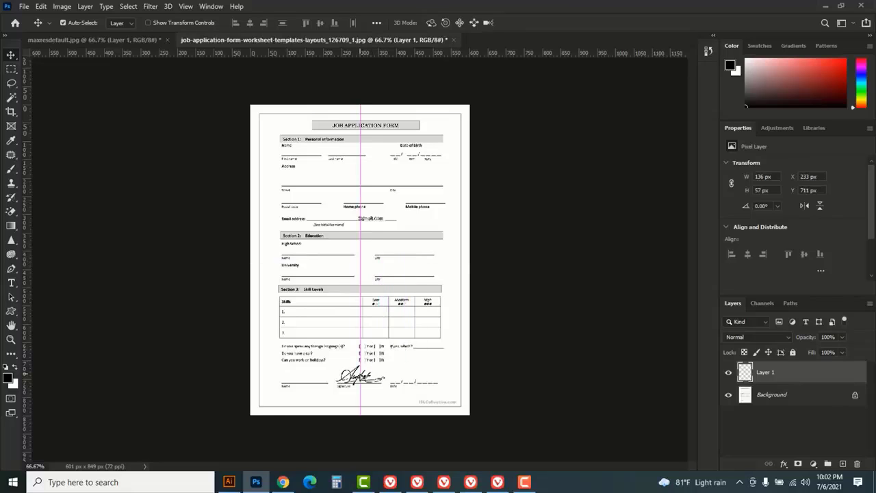
Step: Scale the signature down to about 69% and position it just above the Signature line
ctrl+click(363, 377)
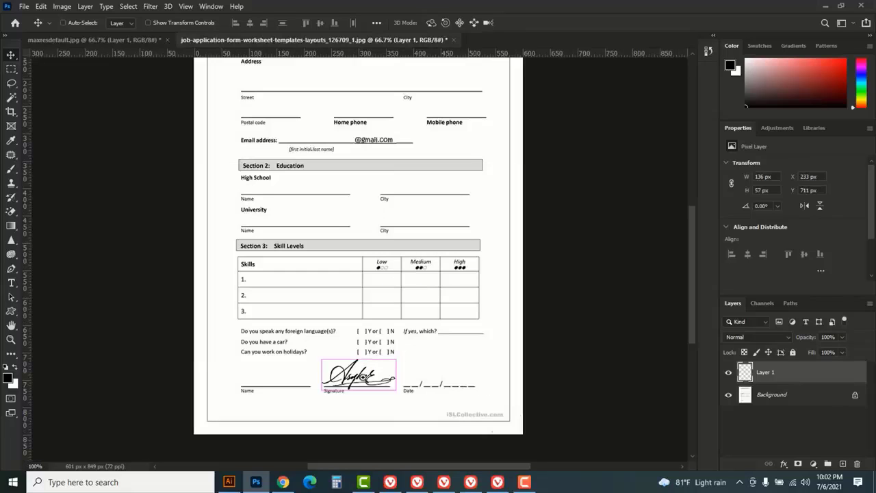
ctrl+click(363, 378)
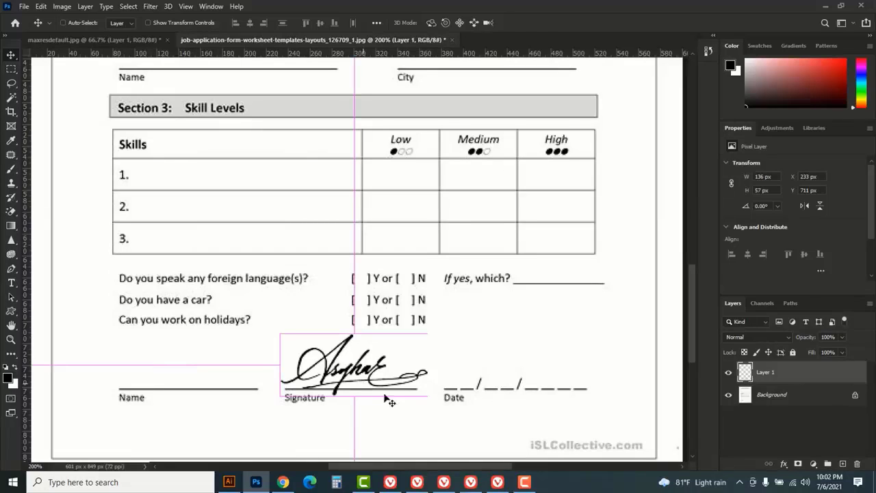
key(ctrl+t)
drag(428, 397, 406, 387)
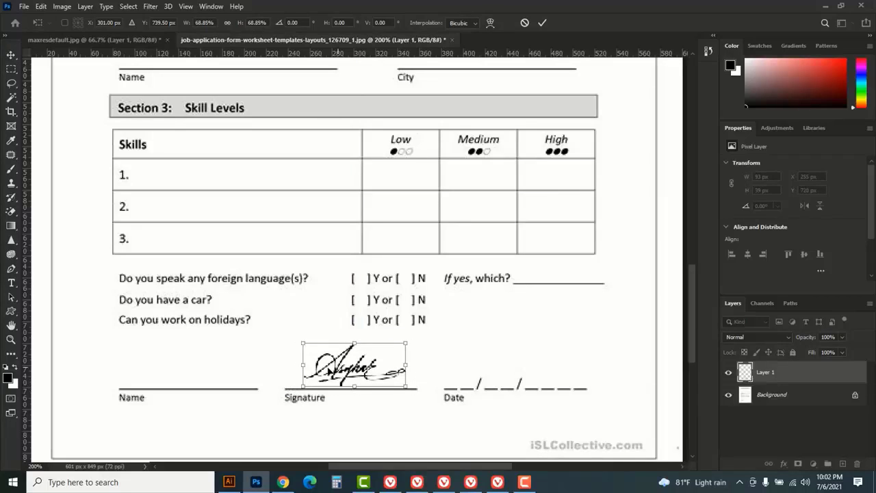
drag(337, 367, 327, 368)
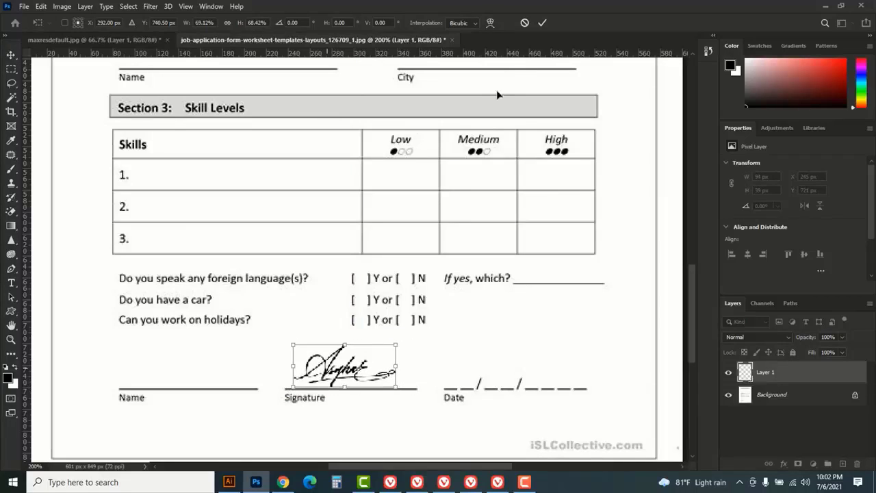
click(541, 23)
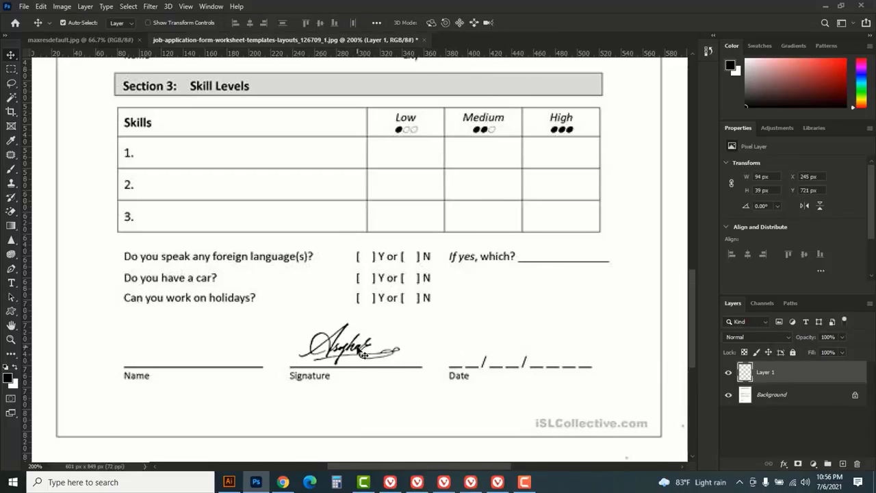
Step: Transfer the signature layer into FROM final 01.ai in Illustrator and centre it above the dotted applicant signature line at the page's bottom
mouse_move(356, 349)
mouse_down()
mouse_move(226, 474)
mouse_move(228, 482)
mouse_move(411, 424)
mouse_up()
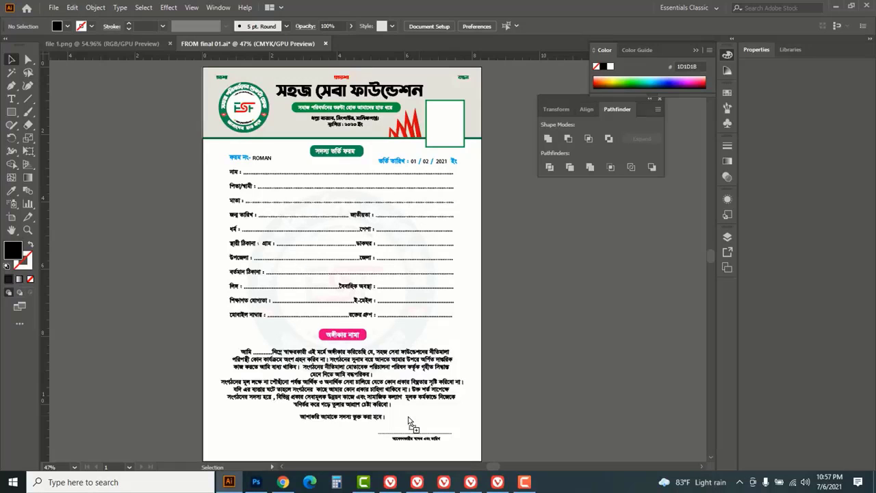
mouse_move(408, 418)
mouse_down()
mouse_move(420, 417)
mouse_move(412, 423)
mouse_up()
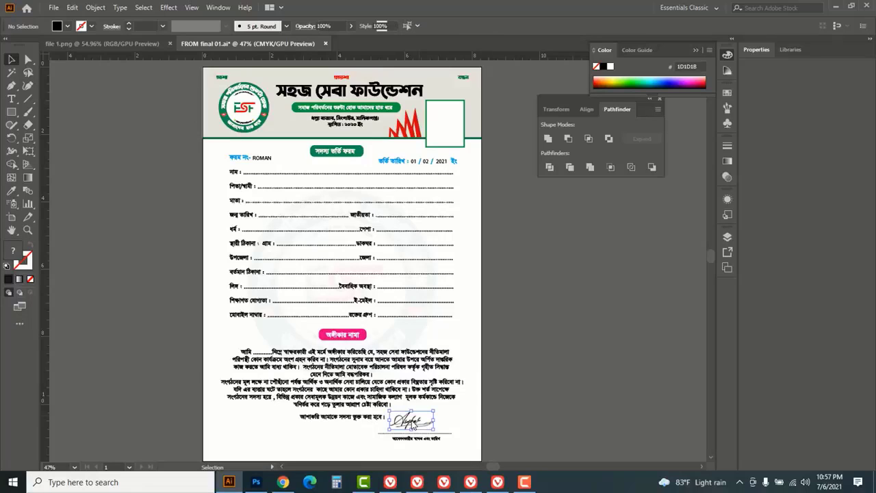
key(ctrl+space)
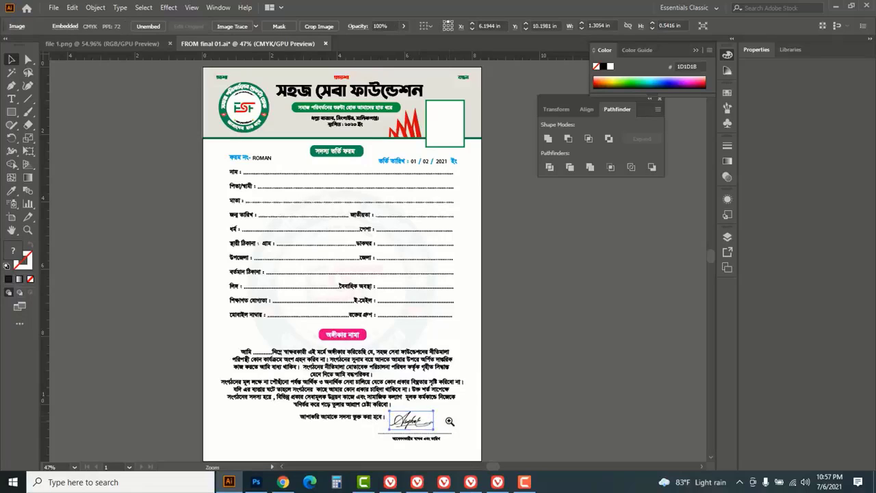
ctrl+click(450, 421)
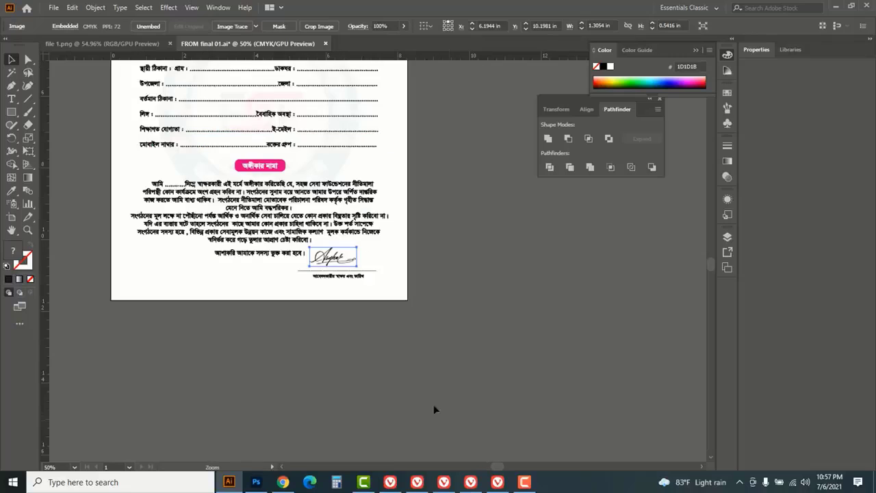
ctrl+click(373, 250)
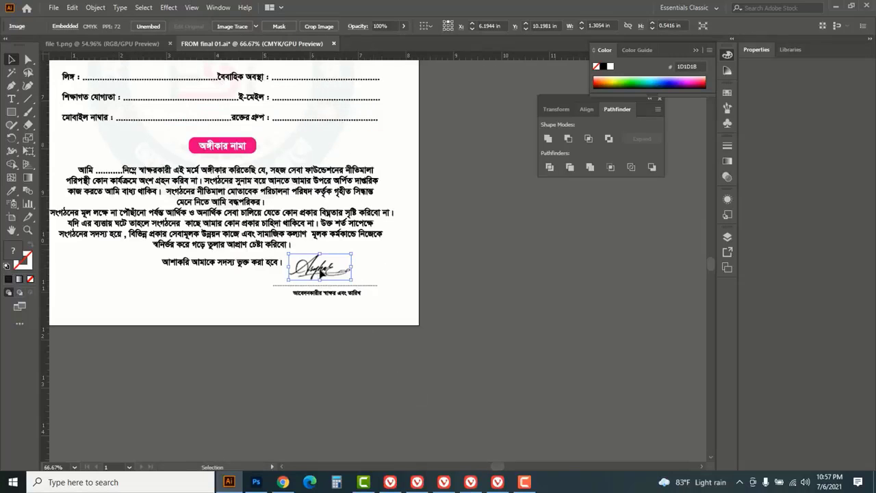
drag(321, 272, 332, 274)
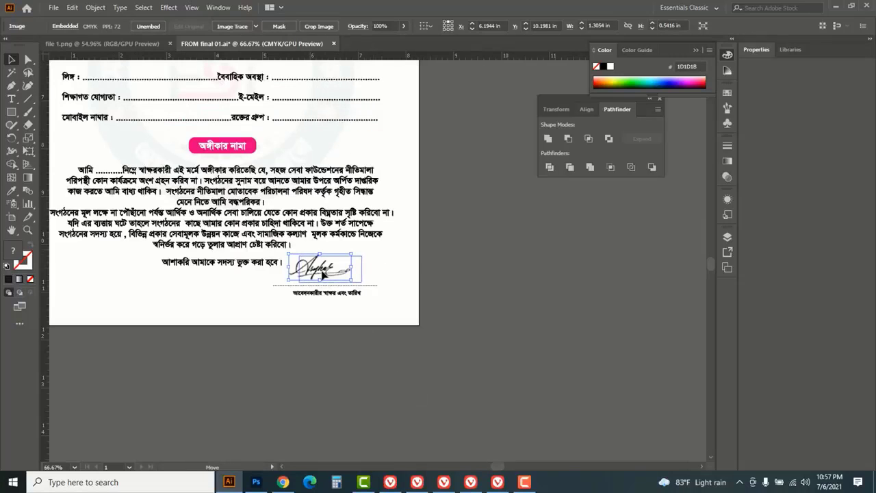
click(439, 281)
Step: Switch back to Photoshop and clear the lasso selection in maxresdefault.jpg
click(256, 482)
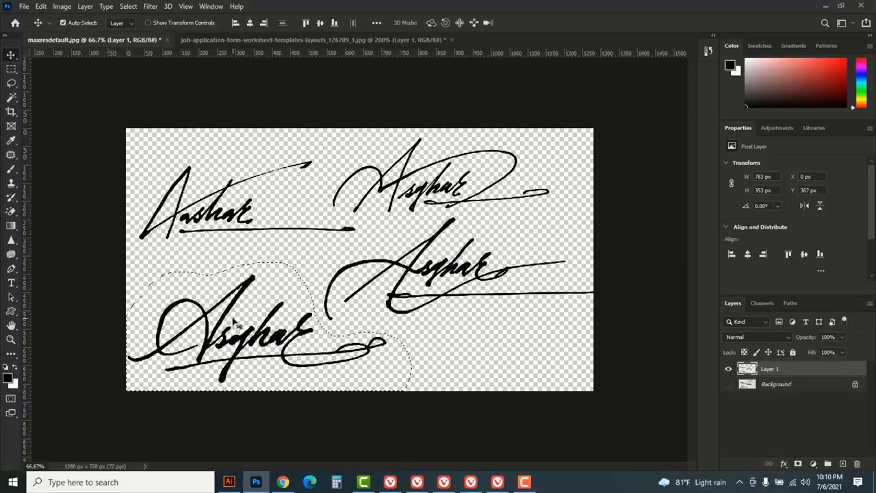
click(129, 9)
click(138, 28)
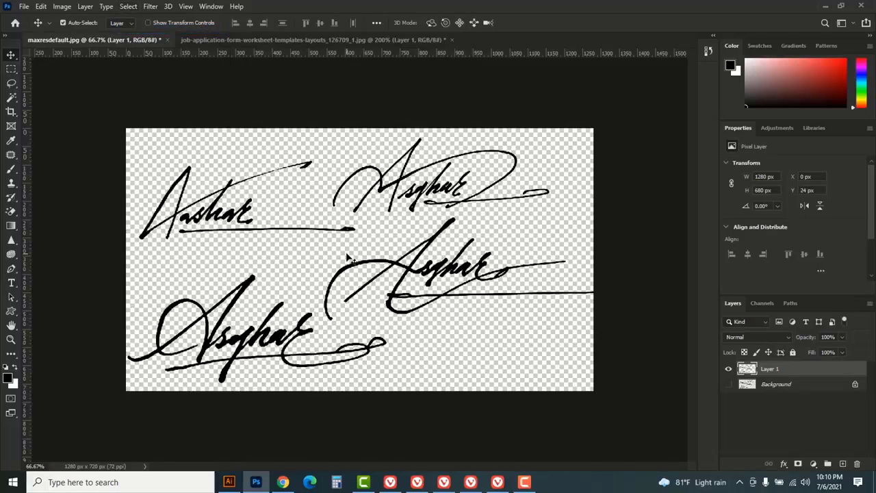
Step: Crop the signature image to the lower-left signature, about 767 × 360 px
click(11, 111)
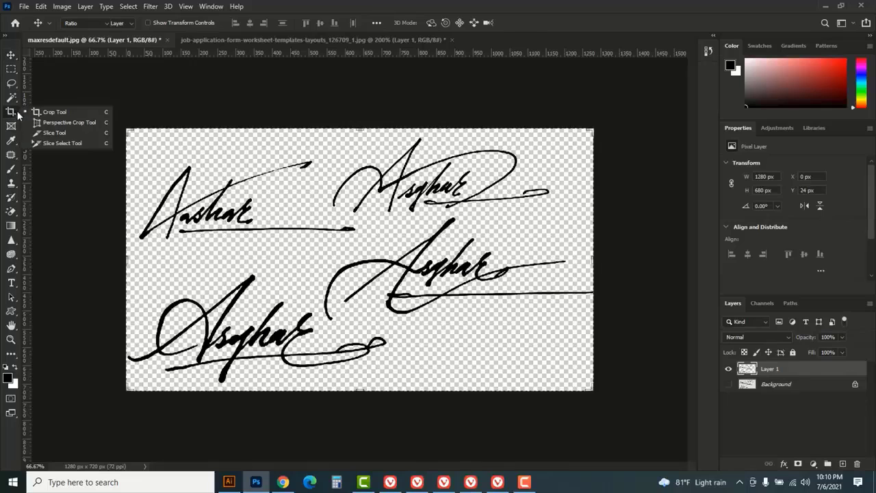
click(41, 115)
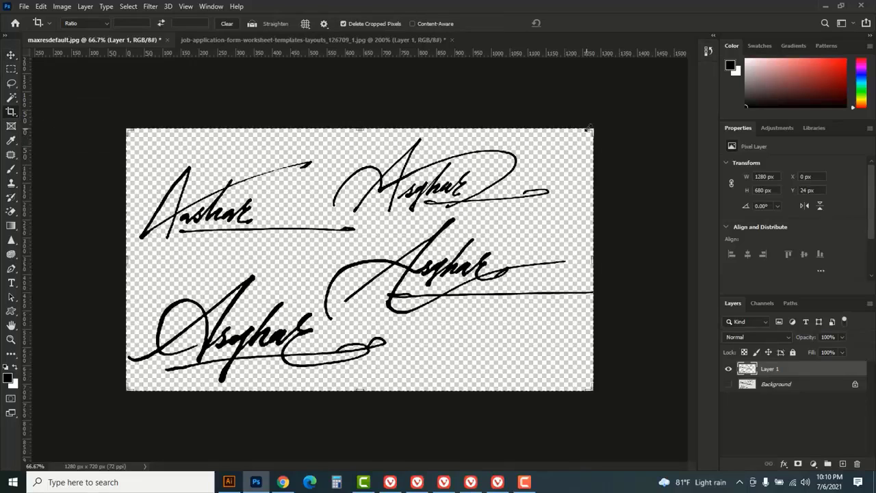
drag(590, 127, 499, 196)
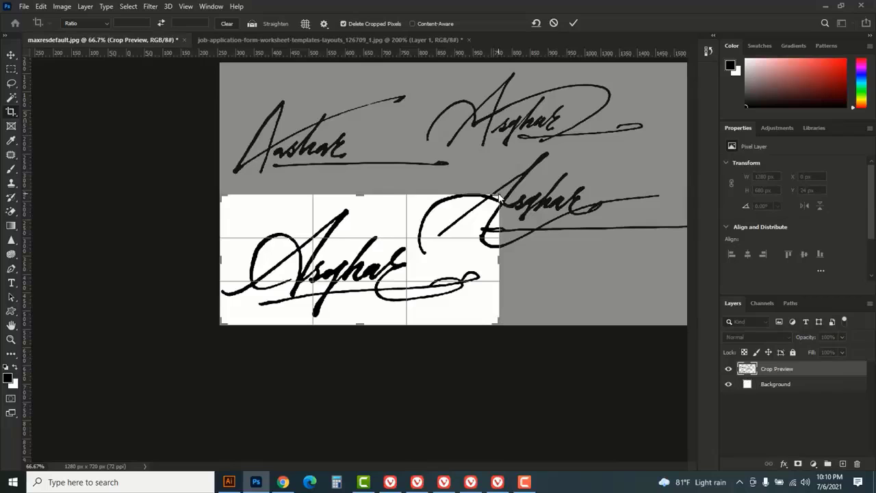
click(574, 23)
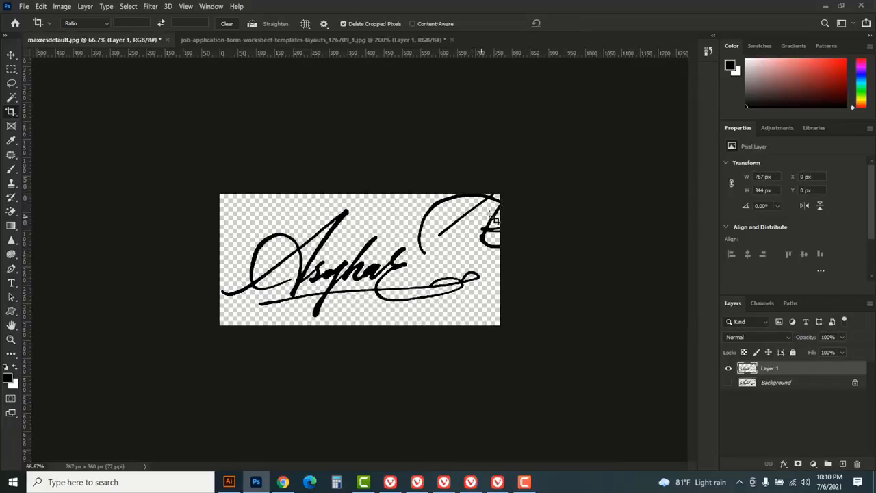
Step: Lasso and erase the neighbouring signature's leftover strokes in the upper-right corner, clear the selection, and delete the hidden Background layer
drag(12, 88, 46, 87)
mouse_move(399, 177)
mouse_down()
mouse_move(401, 219)
mouse_move(423, 259)
mouse_move(484, 264)
mouse_move(547, 239)
mouse_move(553, 171)
mouse_move(462, 158)
mouse_move(413, 177)
mouse_up()
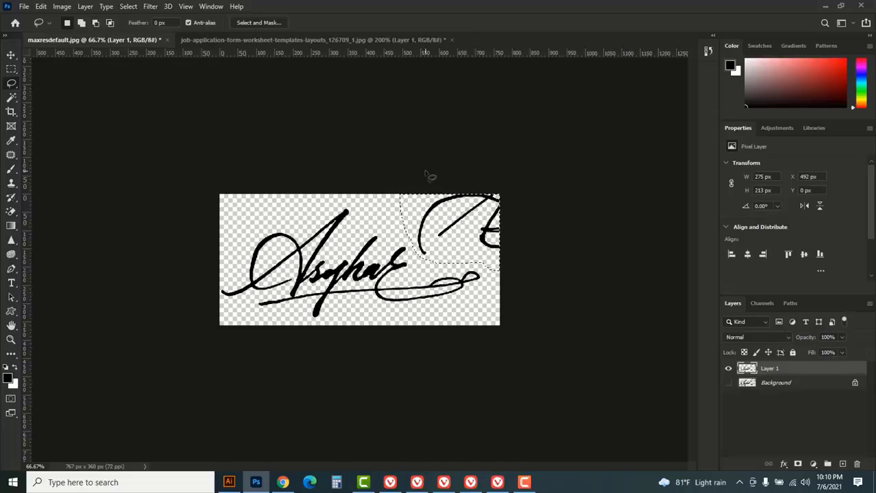
key(Delete)
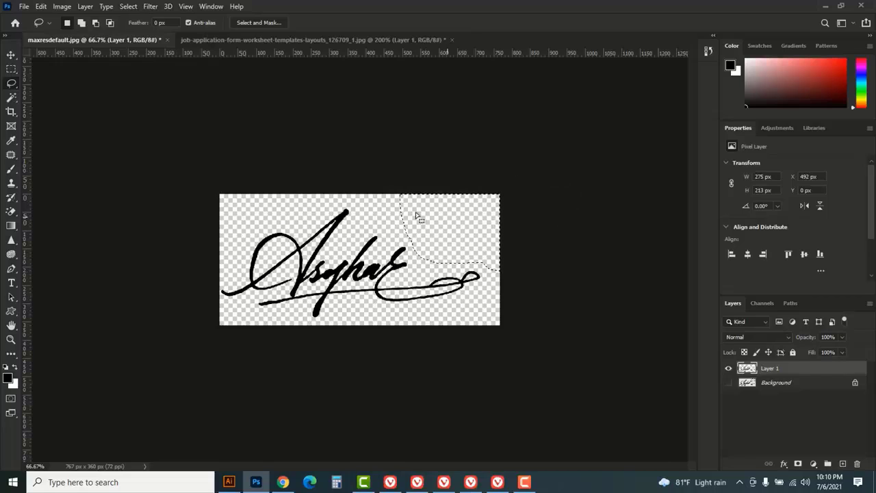
click(128, 7)
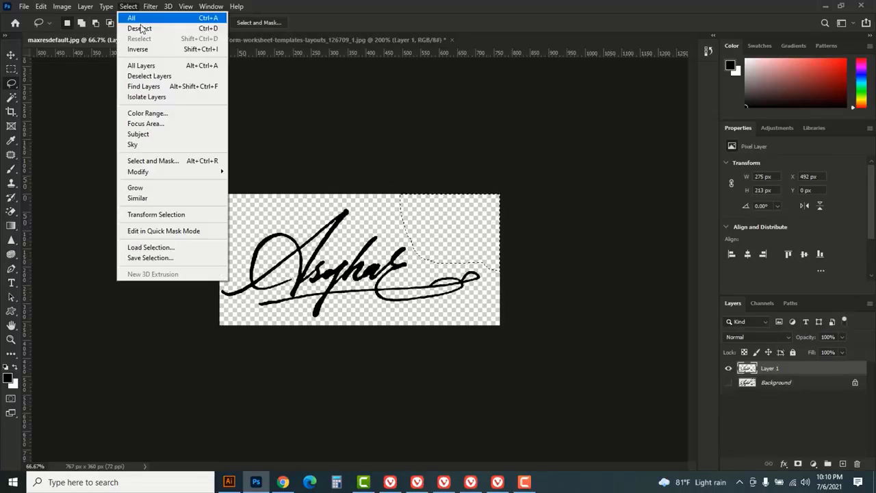
click(140, 28)
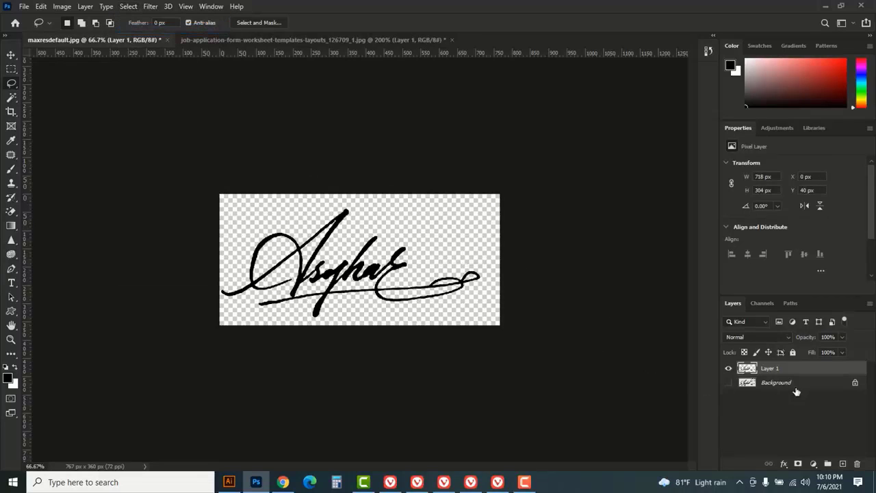
click(842, 387)
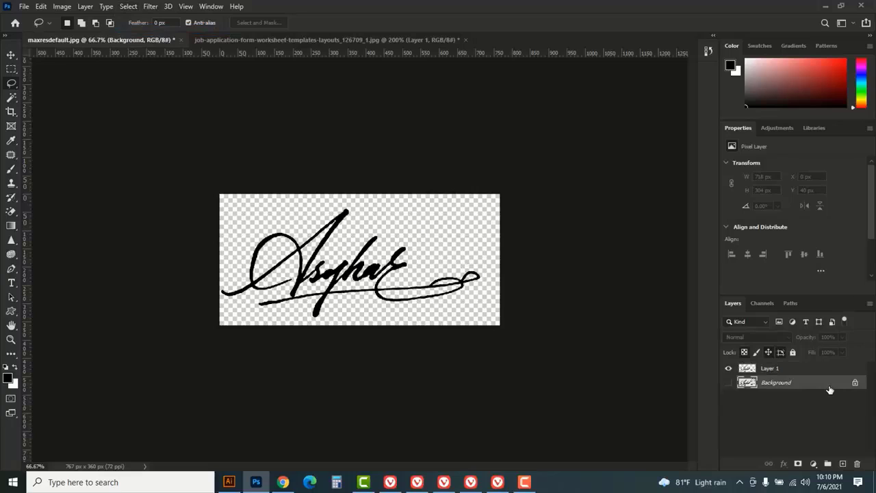
drag(833, 388, 856, 464)
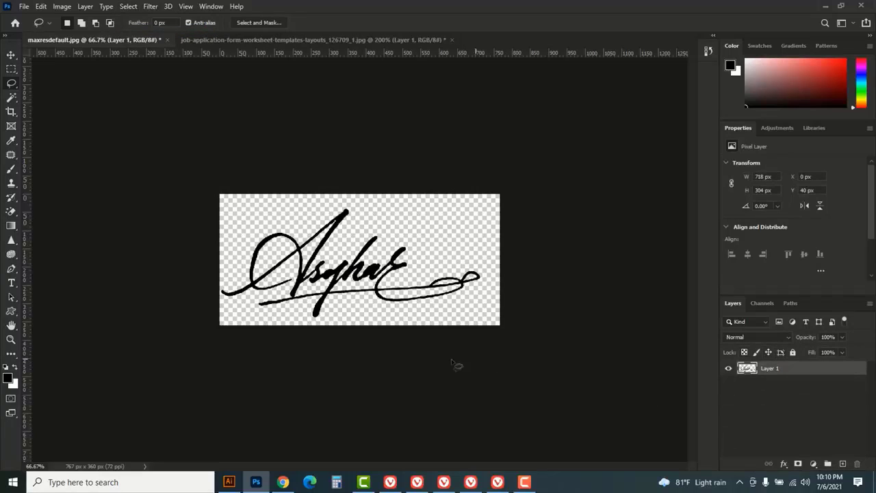
Step: Save the transparent signature as a PNG copy named file 1, using the large file size (fastest saving) option
click(24, 7)
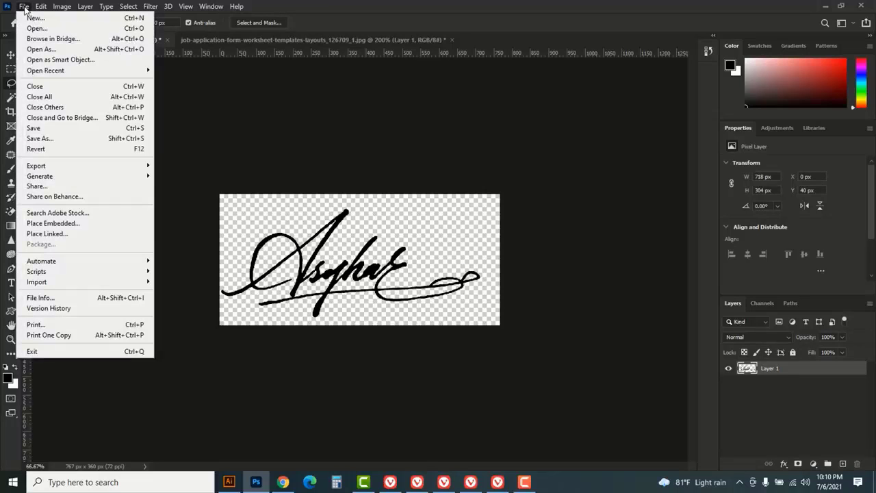
click(57, 140)
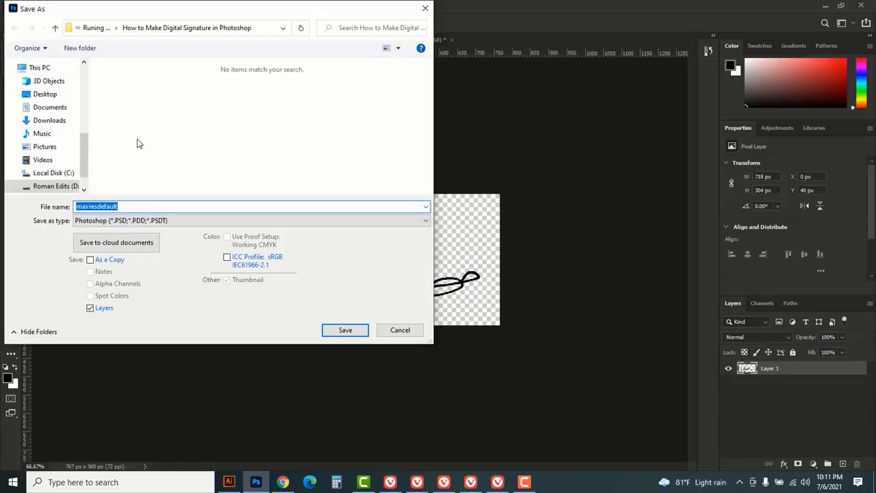
text(file 1)
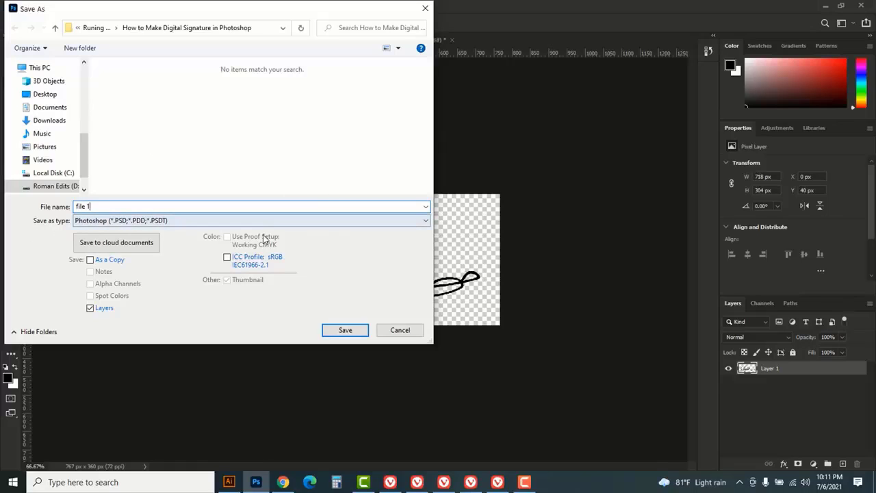
click(297, 220)
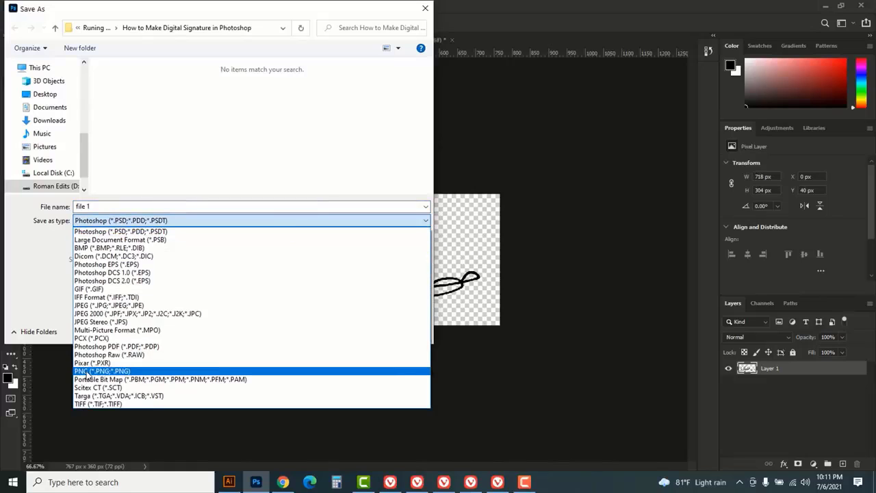
click(109, 372)
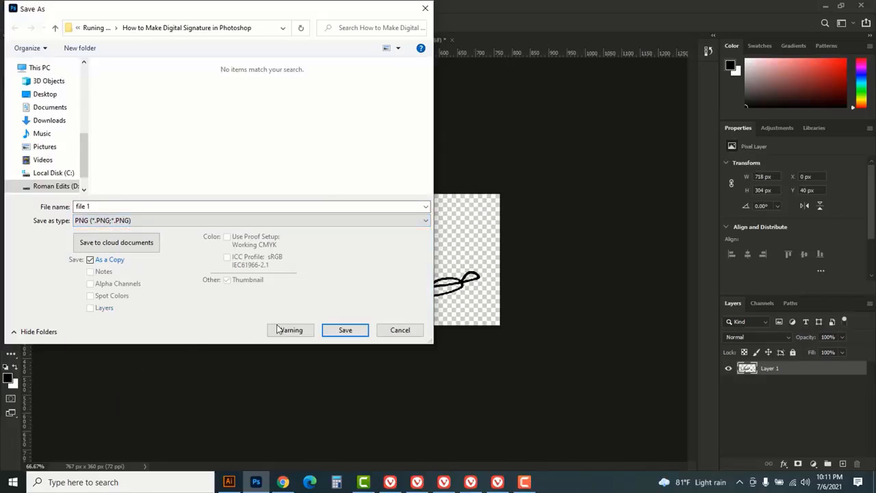
click(345, 330)
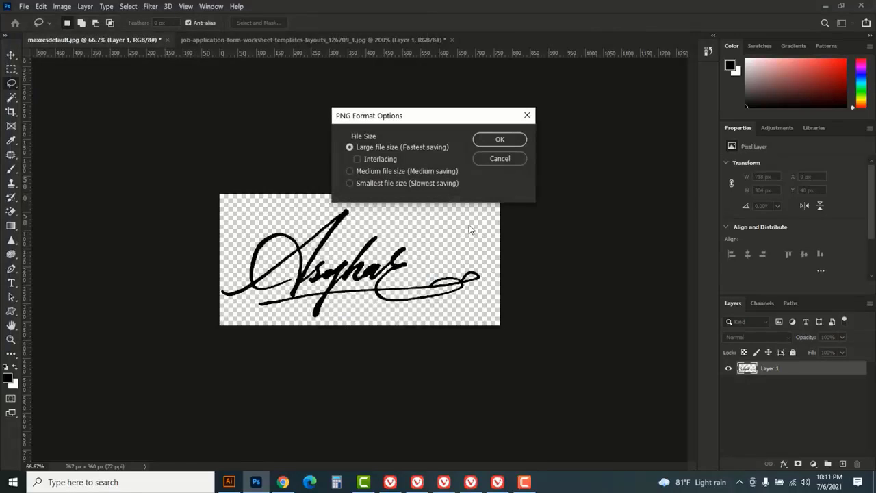
click(496, 144)
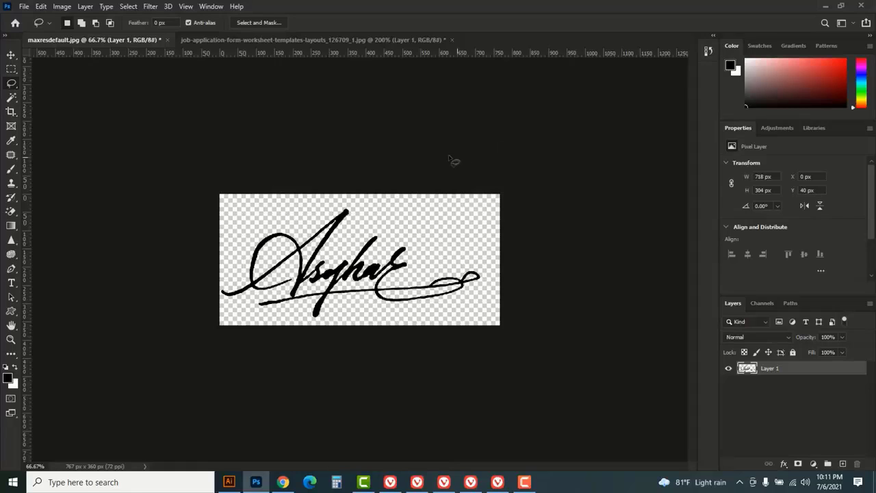
Step: Close maxresdefault.jpg without saving its changes and open the PNG image file 1
click(167, 40)
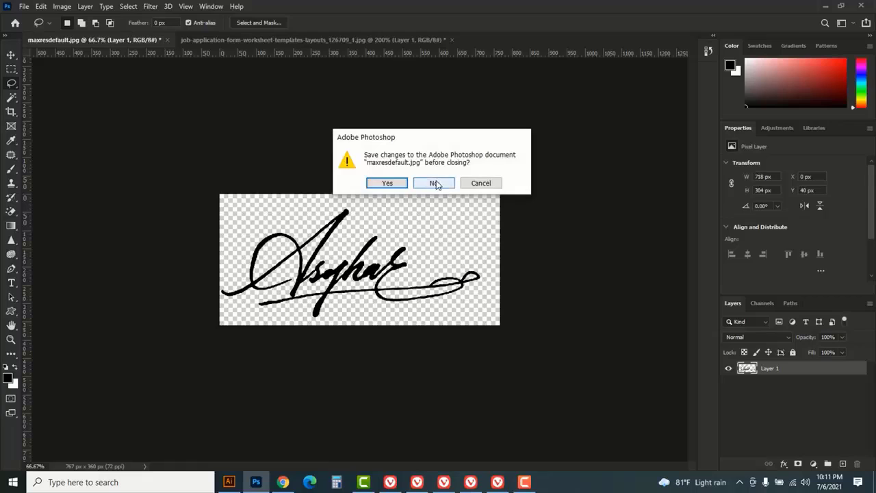
click(433, 184)
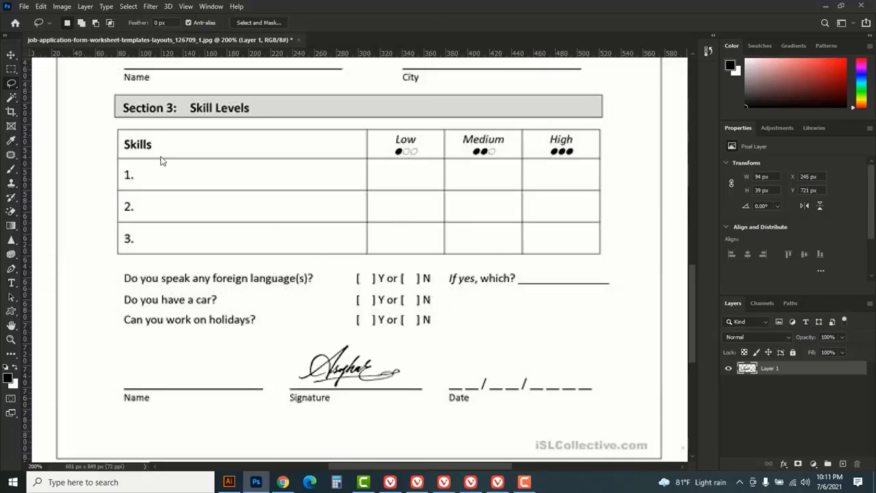
click(24, 6)
key(Escape)
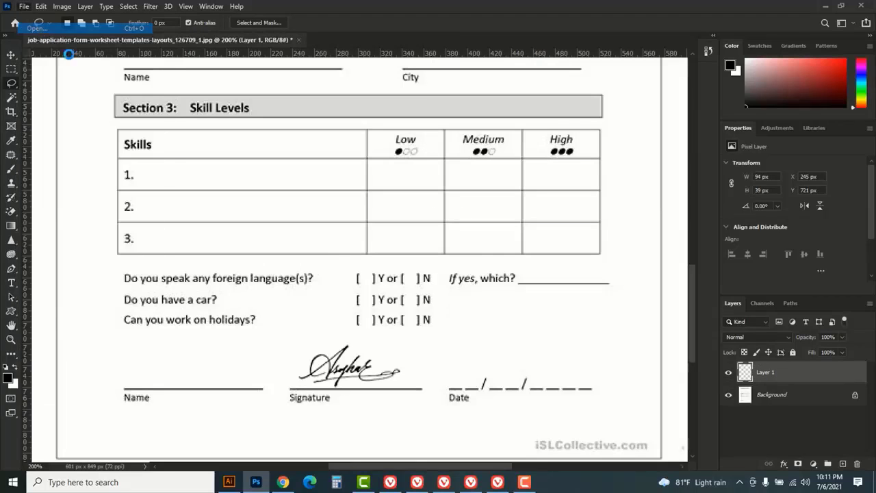
key(ctrl+o)
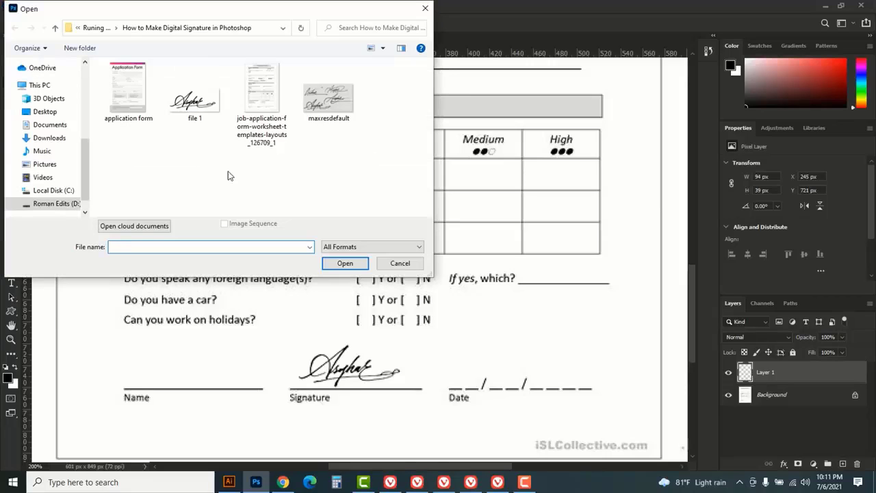
click(194, 99)
click(342, 263)
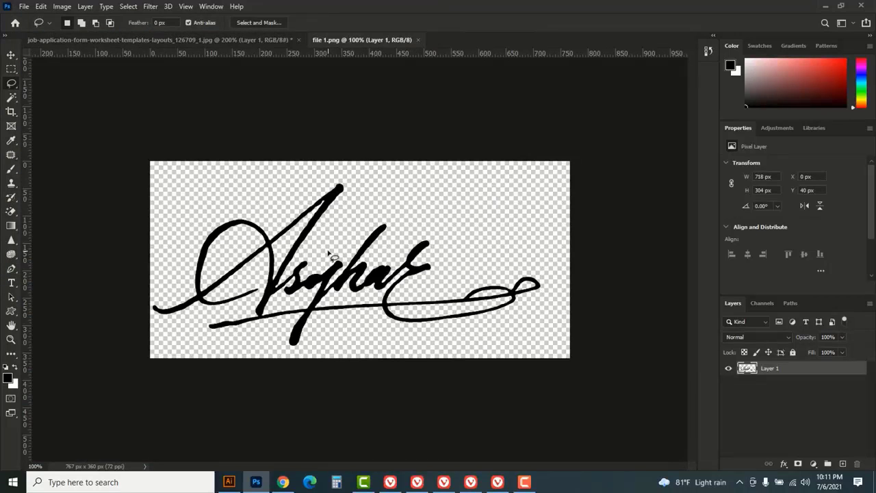
Step: Copy the signature layer from file 1.png into the job application form document with the Move tool
click(11, 55)
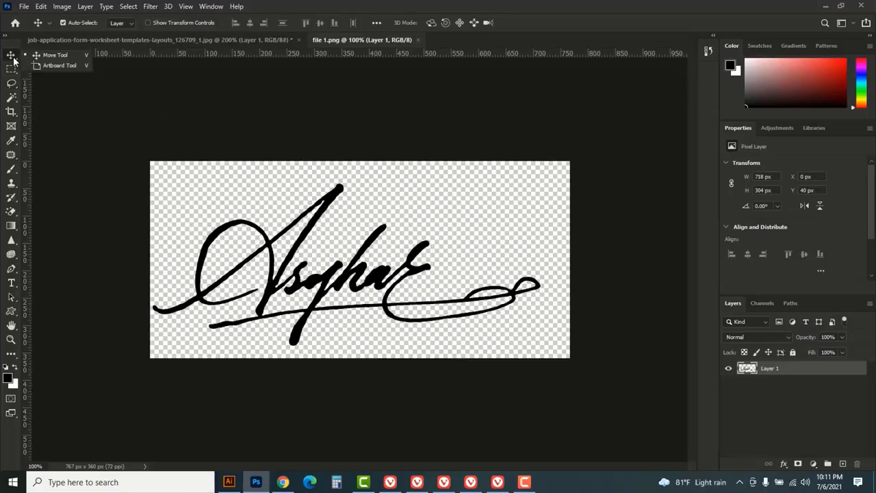
click(50, 59)
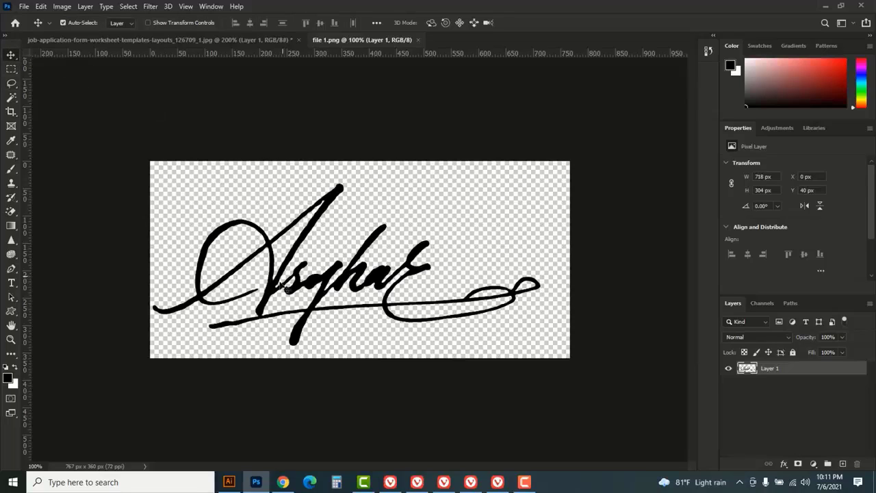
mouse_move(277, 294)
mouse_down()
mouse_move(303, 260)
mouse_move(335, 133)
mouse_move(333, 57)
mouse_move(271, 44)
mouse_move(275, 254)
mouse_move(230, 344)
mouse_move(188, 344)
mouse_up()
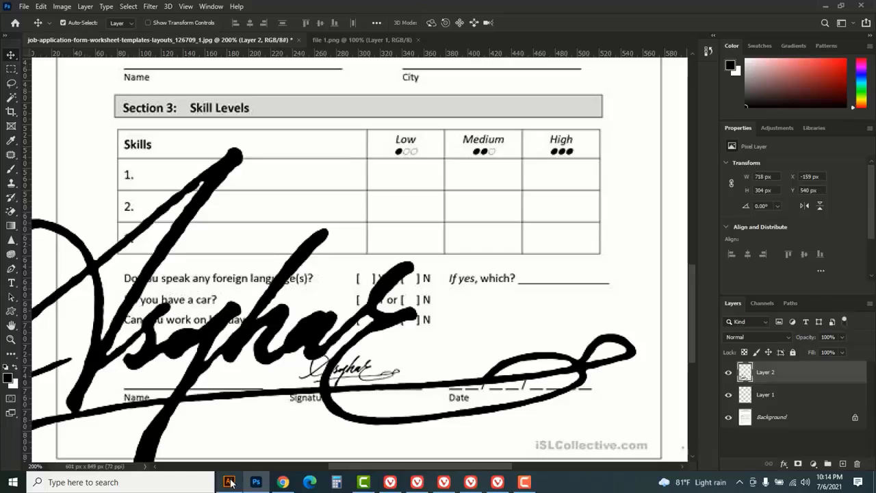
Step: Switch to Illustrator and open file 1.png from the digital signature folder
click(230, 482)
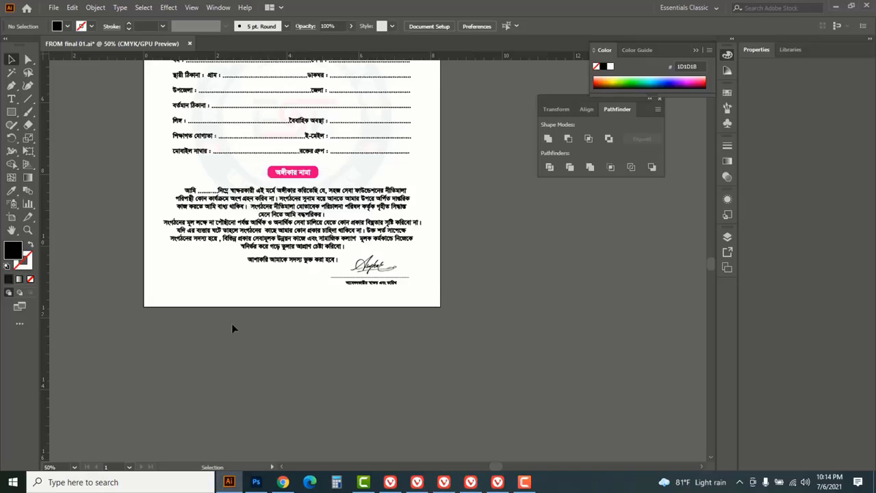
click(53, 7)
click(73, 43)
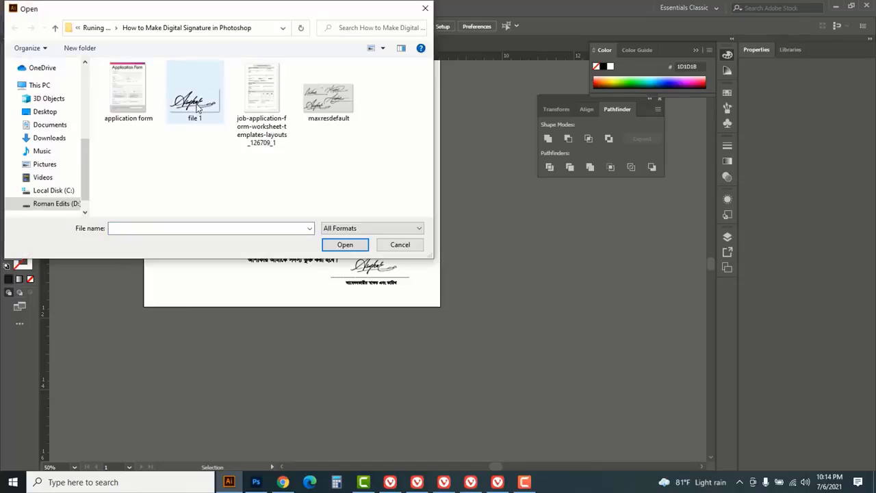
click(195, 103)
click(344, 246)
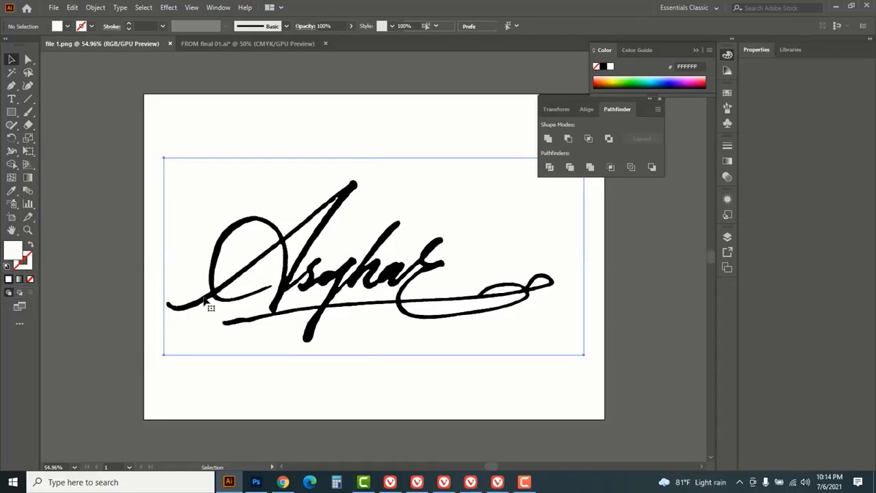
Step: Transfer the signature into FROM final 01.ai, scale it to about 1.76 × 0.82 in, and place it in the page's lower-left corner
click(204, 301)
mouse_move(296, 263)
mouse_down()
mouse_move(214, 45)
mouse_move(228, 230)
mouse_move(271, 280)
mouse_move(213, 281)
mouse_up()
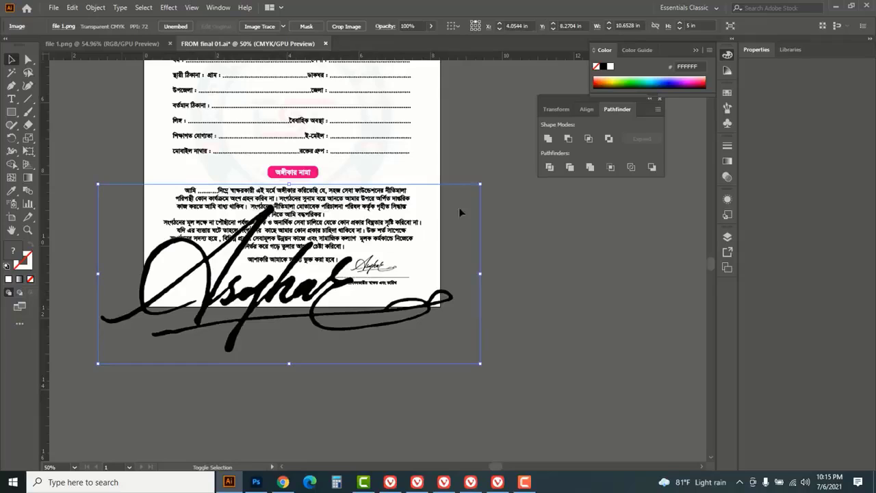
mouse_move(482, 184)
mouse_down()
mouse_move(322, 261)
mouse_move(209, 276)
mouse_up()
click(263, 356)
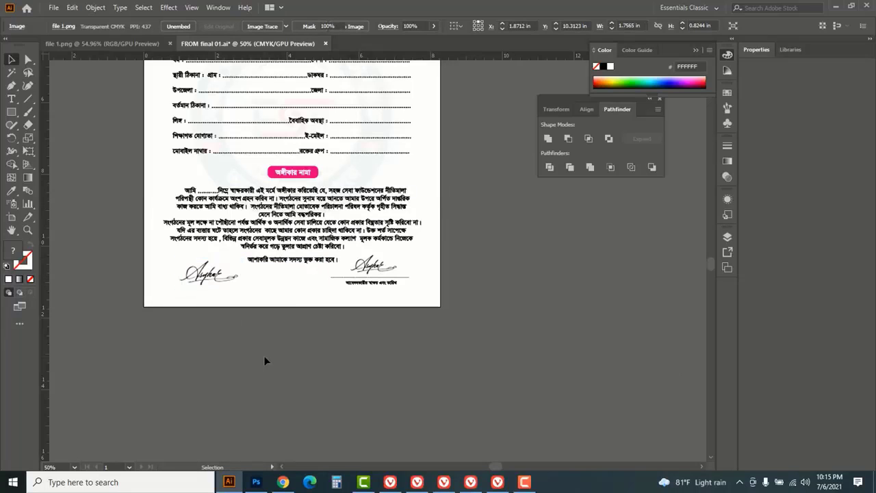
Step: Switch back to Photoshop and bring up the file 1.png document
click(256, 482)
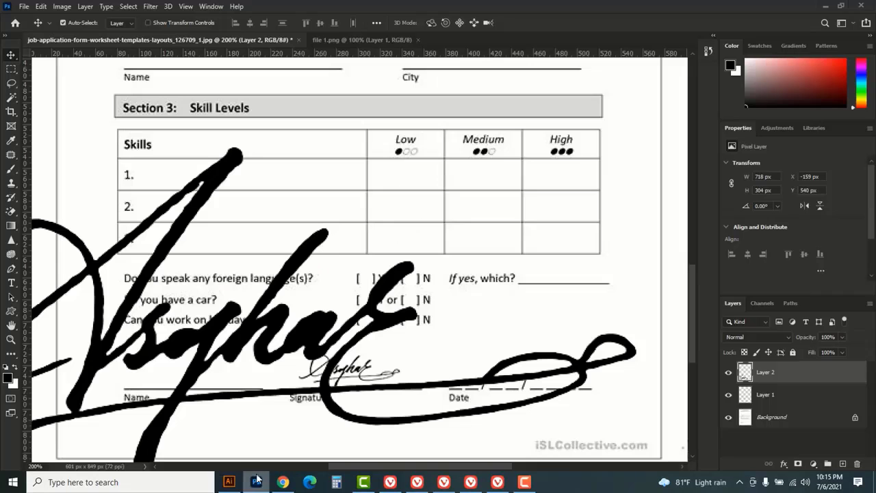
click(352, 38)
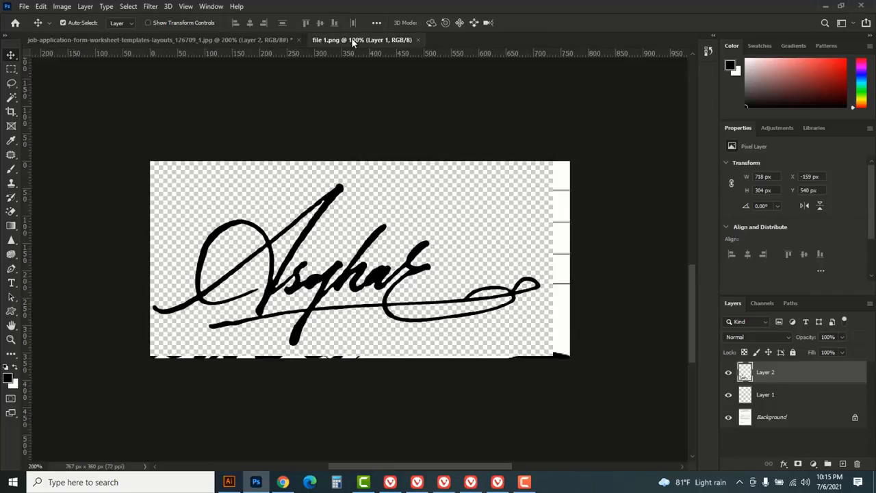